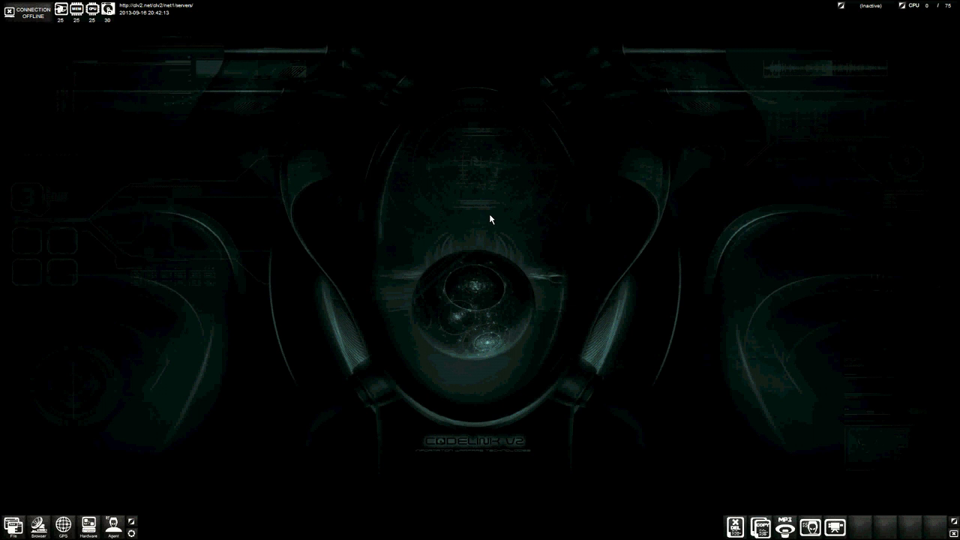
Move the connection status display and the inactive program indicator to mid-desktop and return both to their original corners
left_click_drag(91, 11, 266, 186)
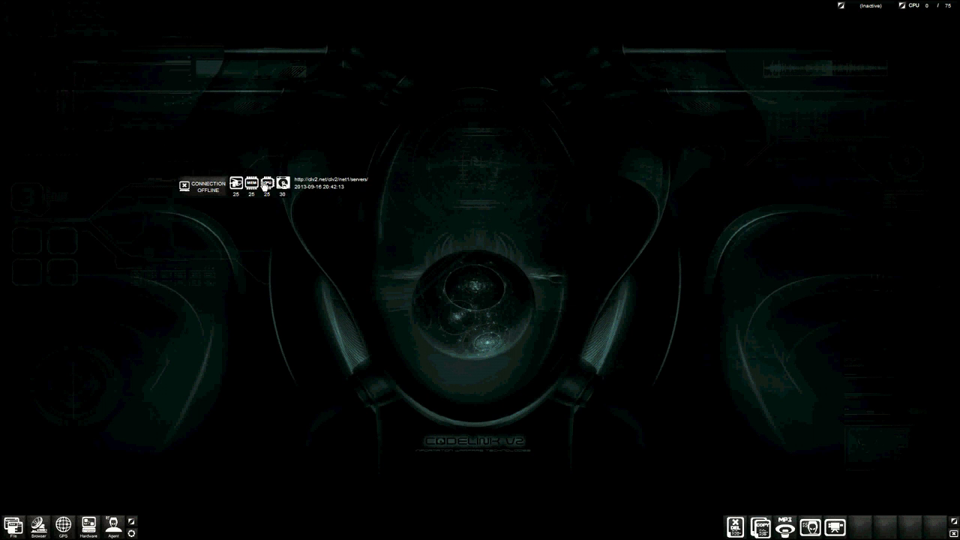
left_click_drag(840, 6, 597, 185)
left_click_drag(263, 191, 91, 17)
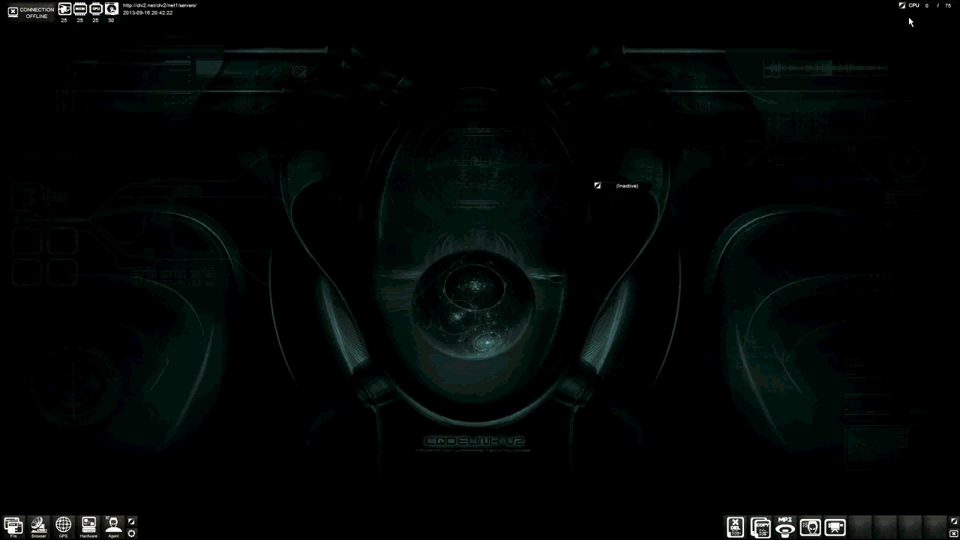
mouse_move(903, 7)
left_mouse_down()
mouse_move(865, 46)
mouse_move(455, 127)
mouse_move(894, 22)
mouse_move(902, 9)
left_mouse_up()
left_click_drag(600, 186, 841, 6)
Open the system options, examine the GUI interface options and return to the main options
left_click(131, 533)
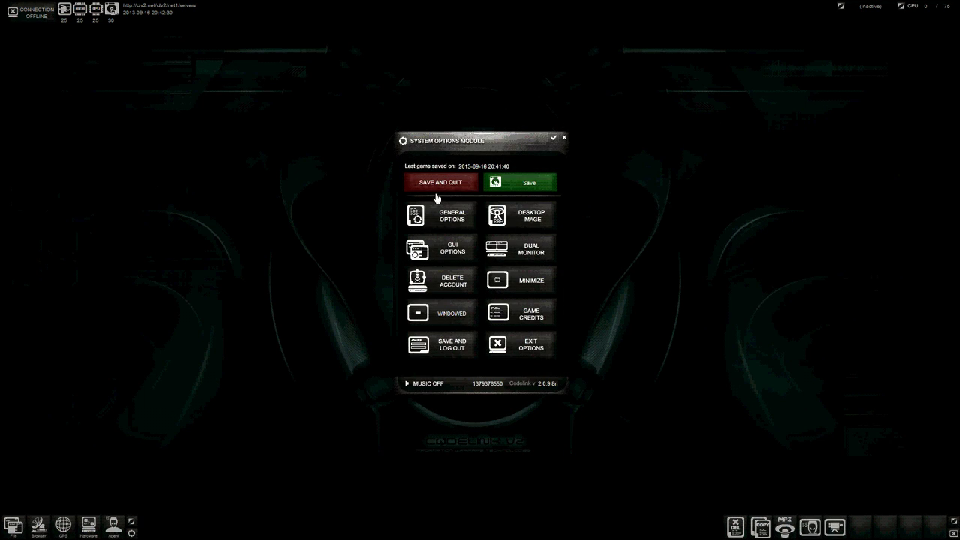
left_click(444, 247)
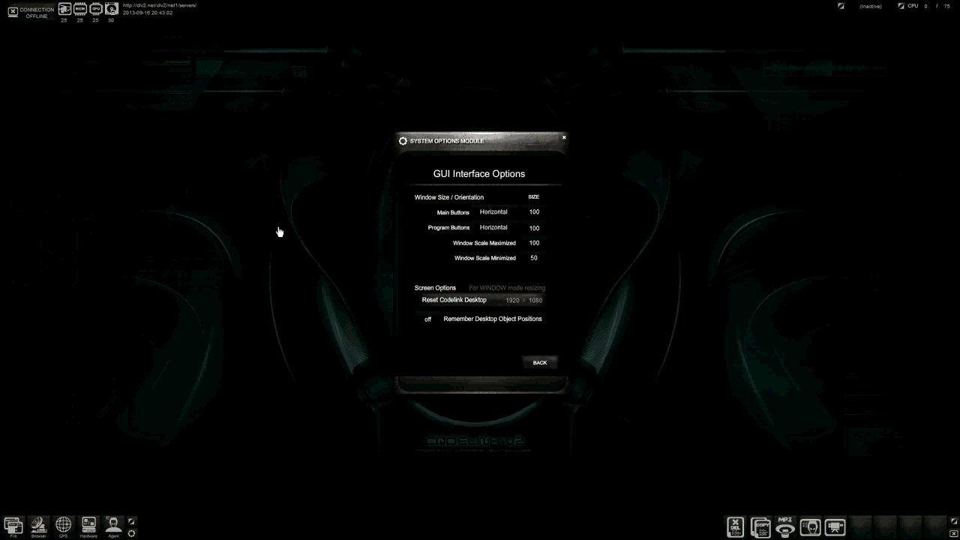
left_click(547, 364)
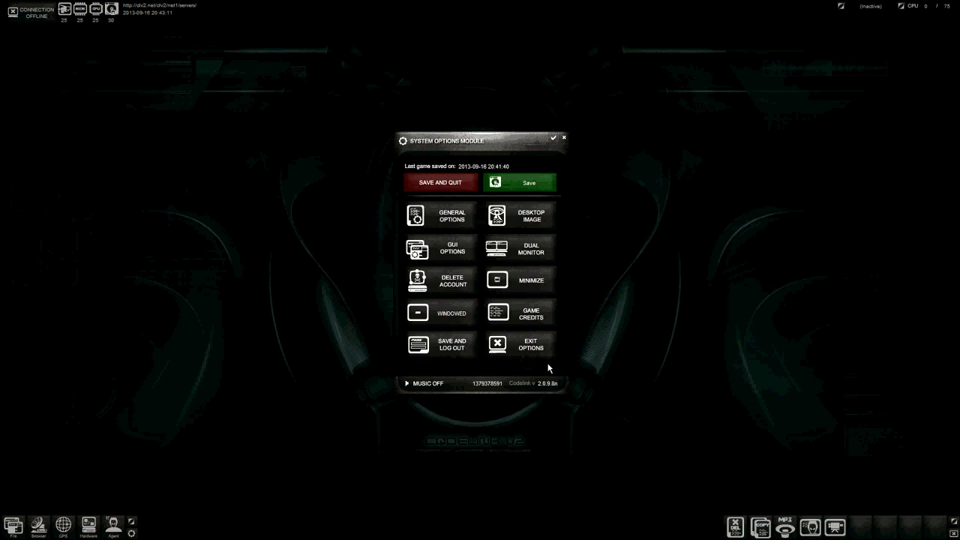
Enable Game Sound Effects and New Email Sound Effect in the general game options and return to the main options
left_click(454, 218)
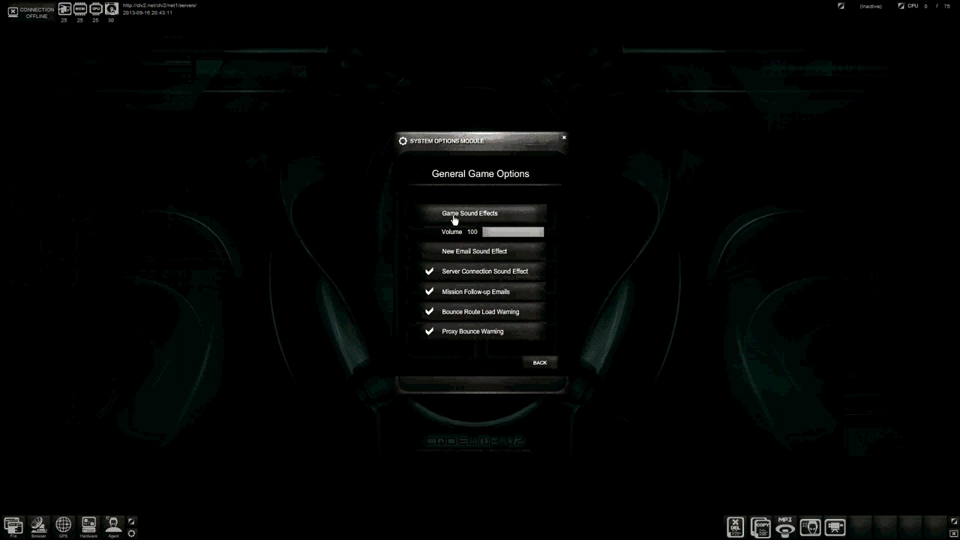
left_click(493, 216)
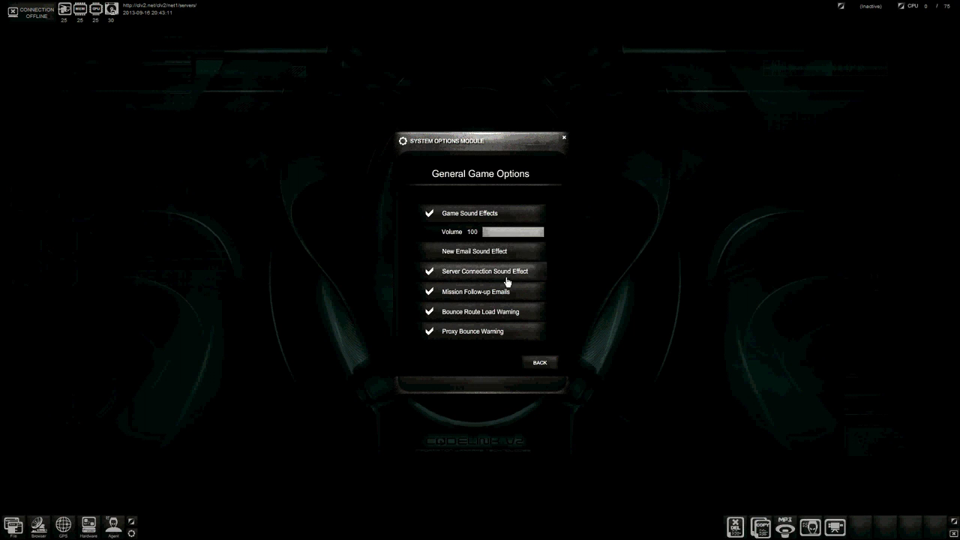
left_click(502, 254)
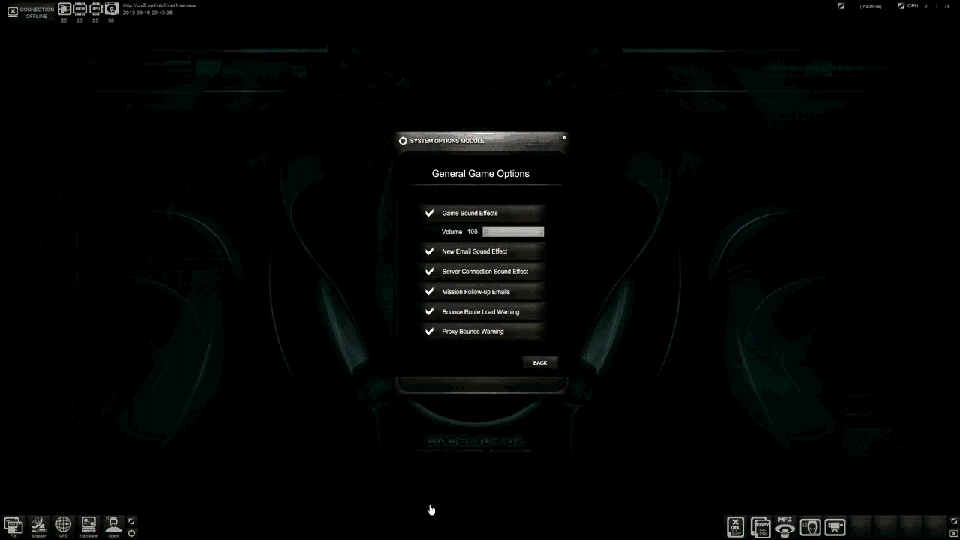
left_click(542, 363)
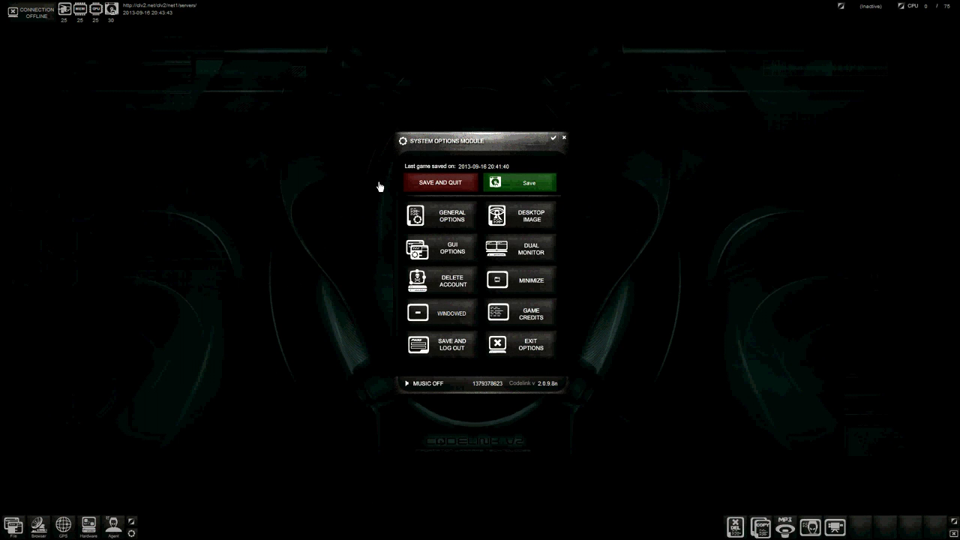
left_click_drag(465, 140, 156, 143)
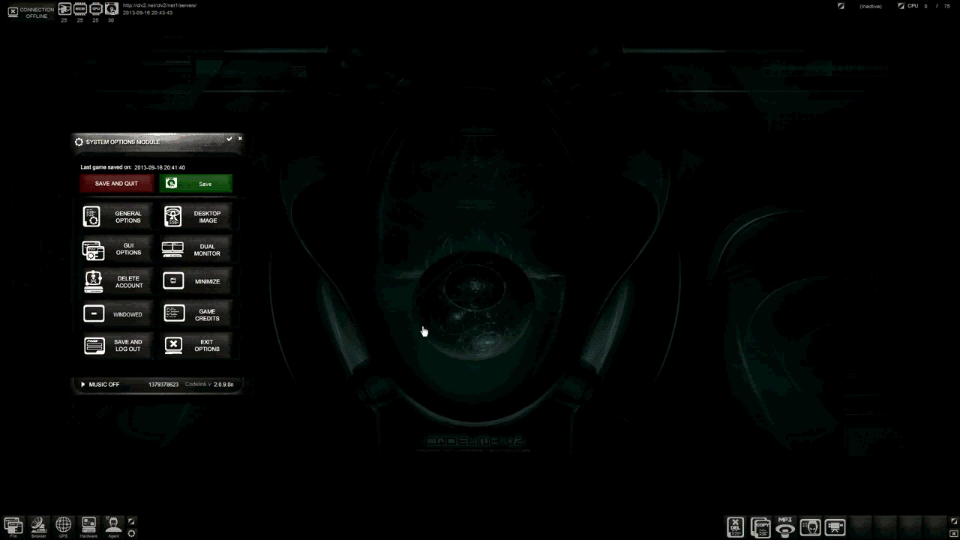
left_click(192, 220)
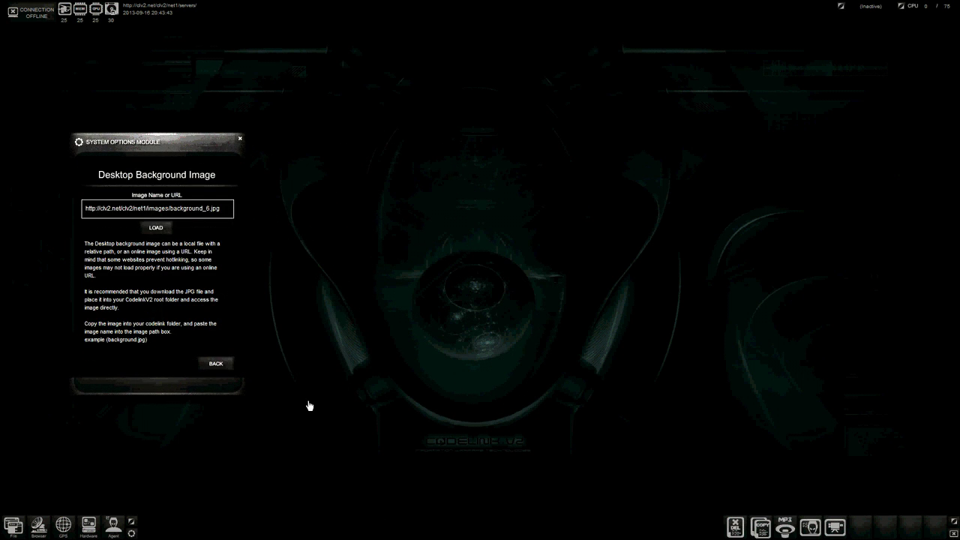
left_click_drag(132, 142, 387, 110)
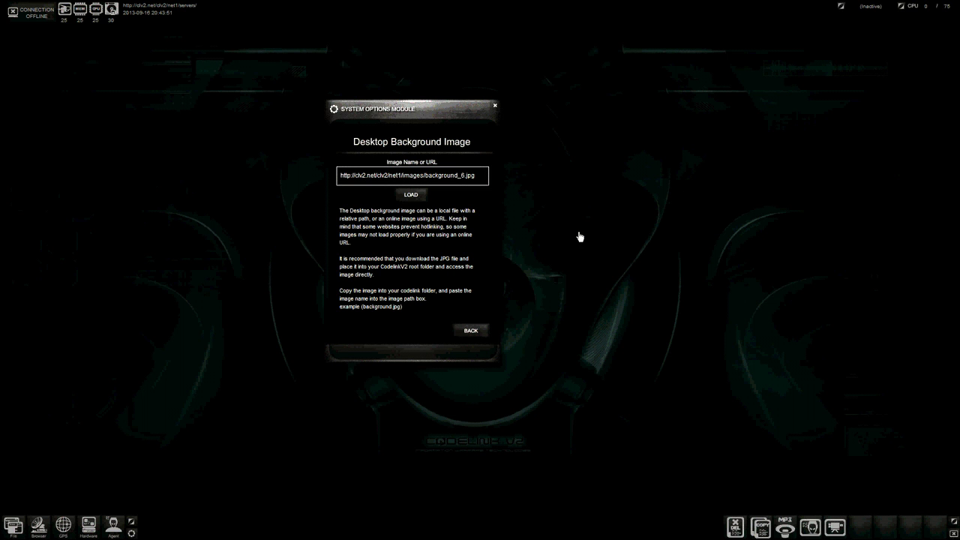
key("BackSpace")
type("5")
left_click(414, 196)
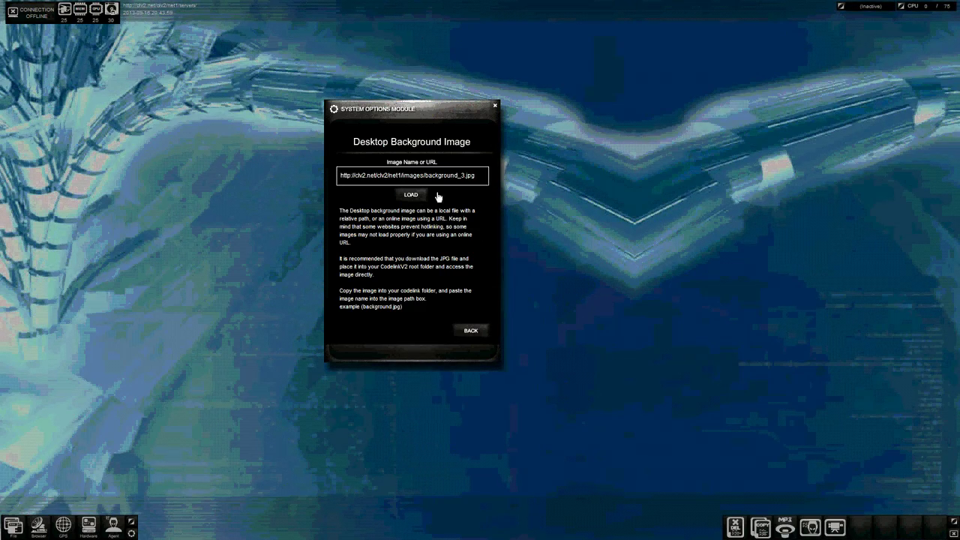
left_click(422, 195)
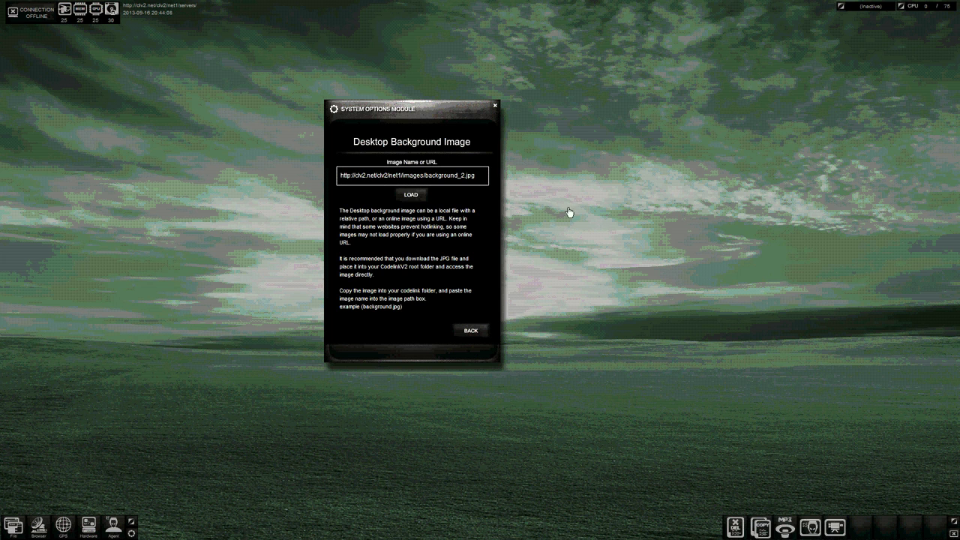
left_click(411, 197)
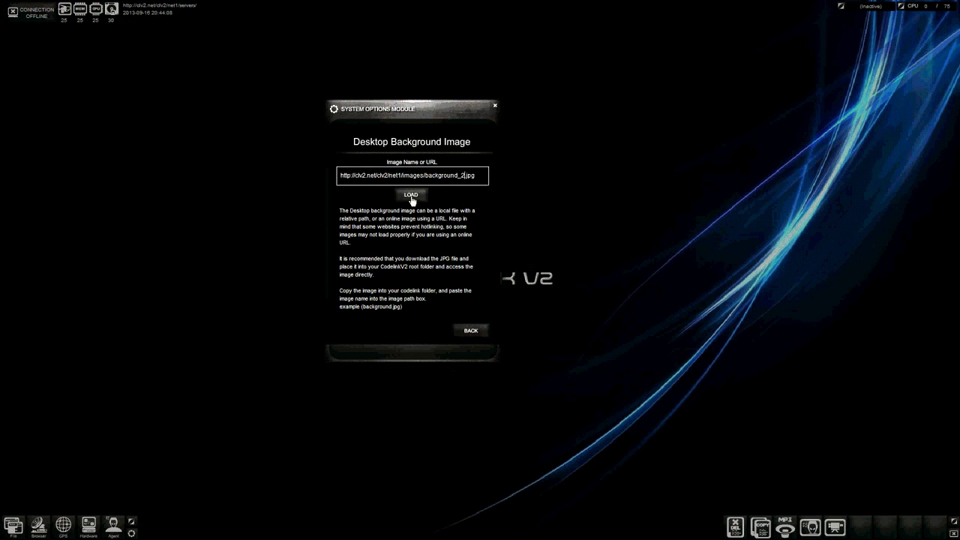
left_click(465, 335)
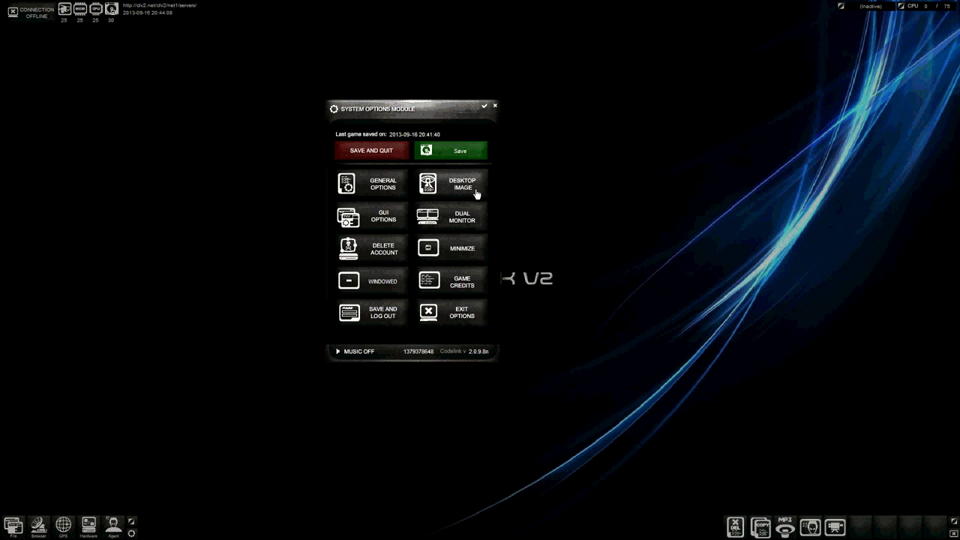
Shorten the desktop image path to just background_2.jpg and return to the main options without loading it
left_click(478, 194)
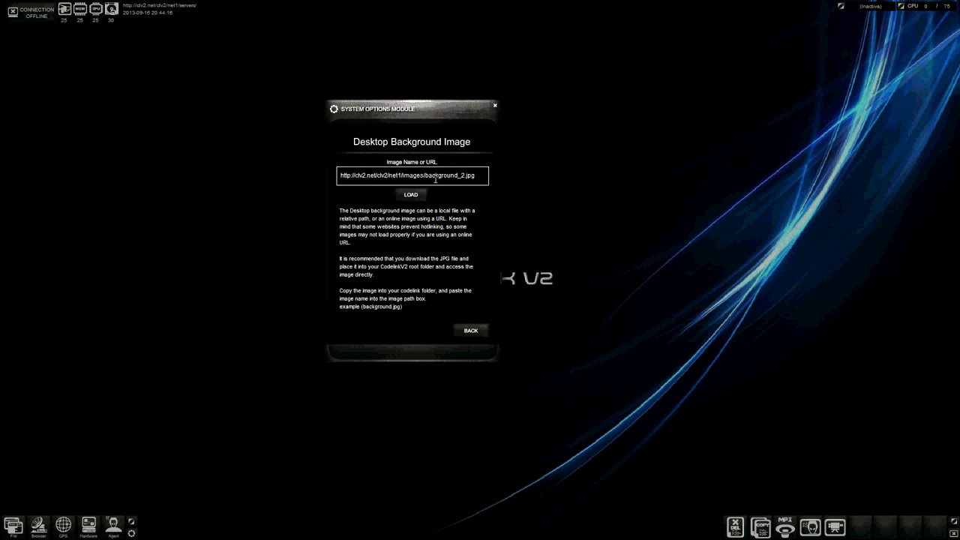
key("shift+Home")
key("BackSpace")
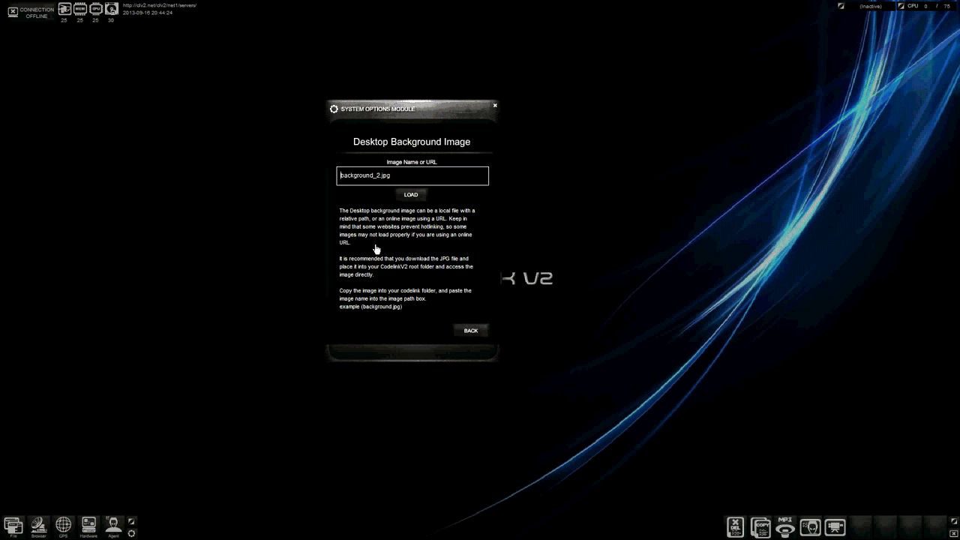
left_click_drag(420, 113, 634, 88)
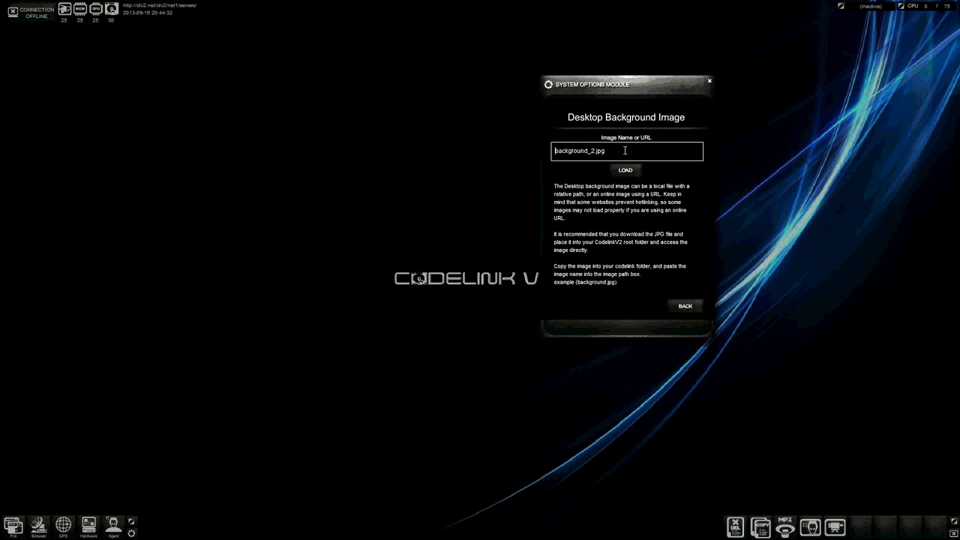
left_click_drag(635, 88, 433, 113)
left_click(494, 333)
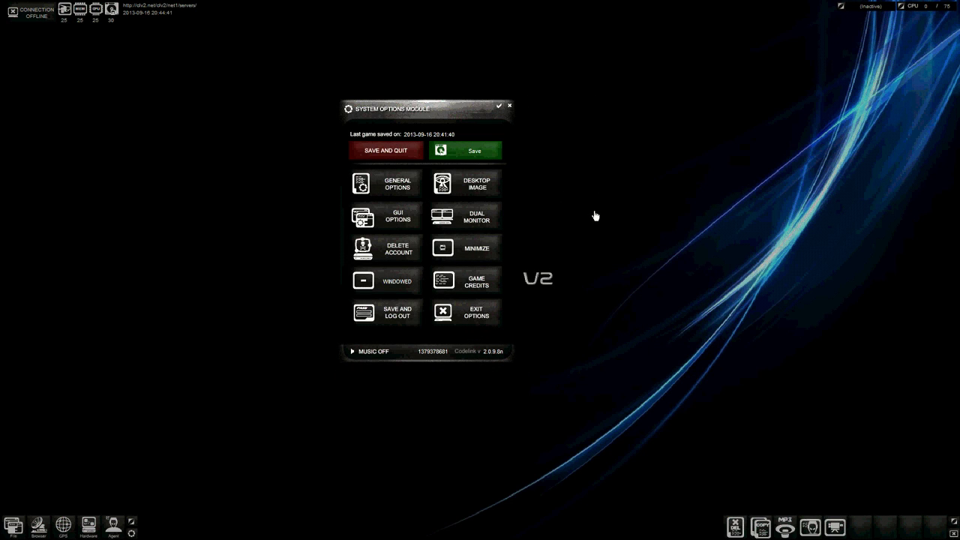
Set the orientation of both the Main Buttons and the Program Buttons to Vertical in the GUI options
left_click(397, 214)
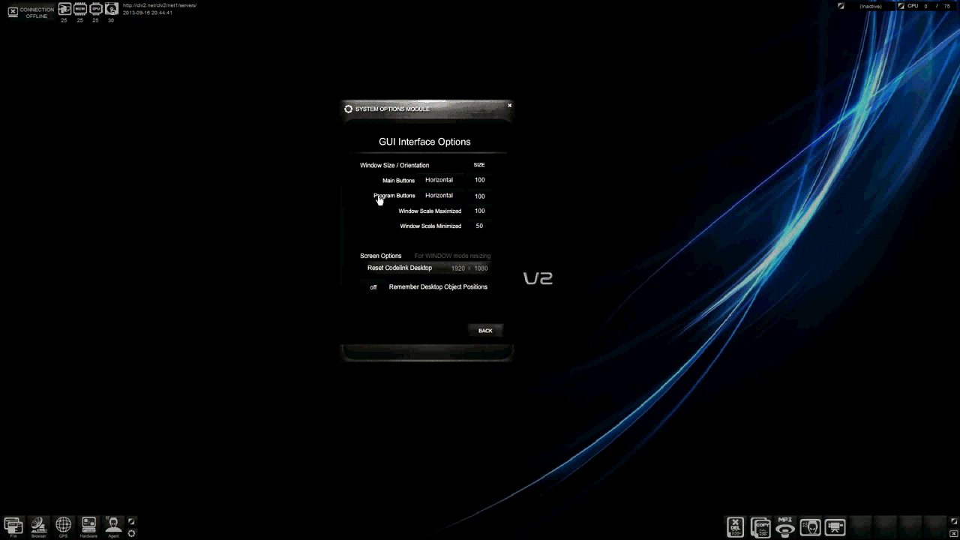
left_click(437, 183)
left_click(438, 197)
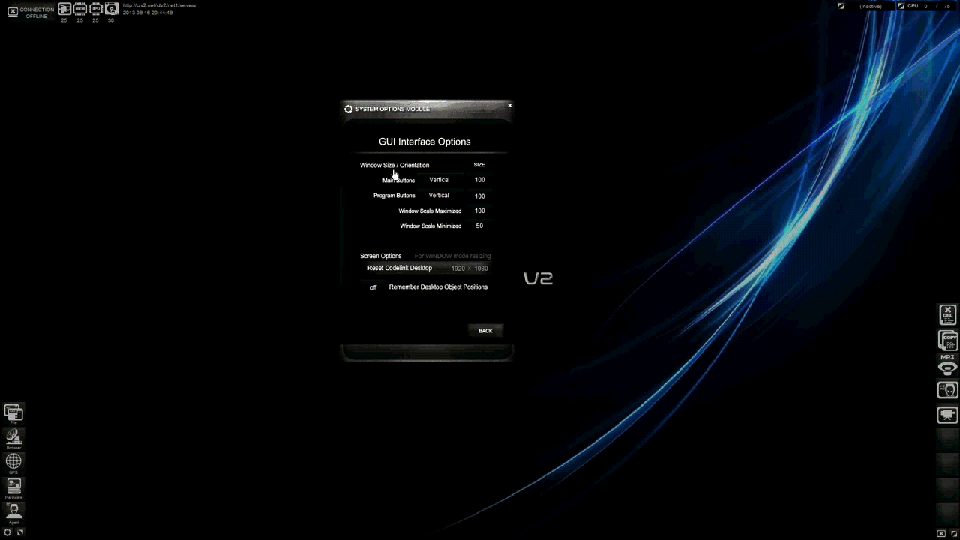
Try Main Buttons sizes of 130, 150 and 50 and a Program Buttons size of 130, and restore both to 100
scroll(480, 183, "up", 3)
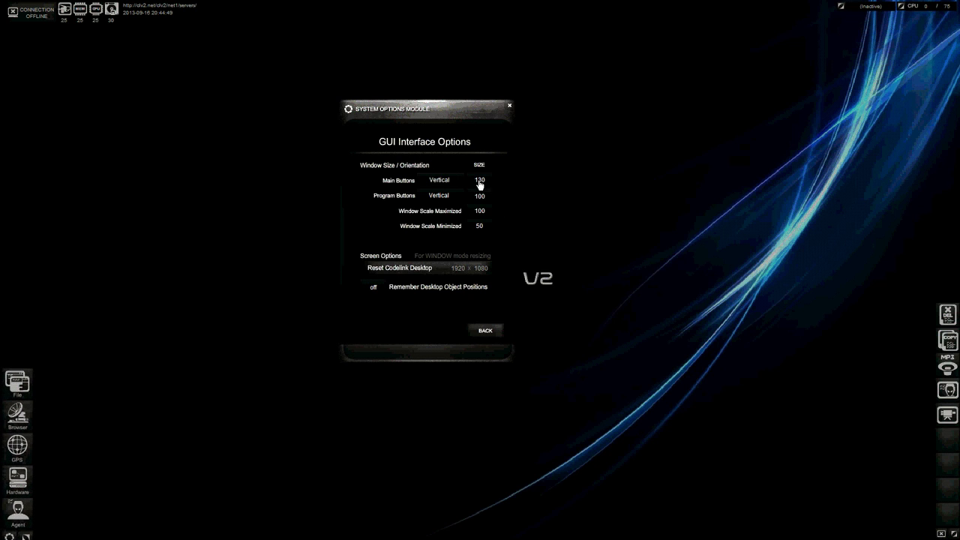
scroll(483, 198, "up", 1)
scroll(484, 199, "up", 2)
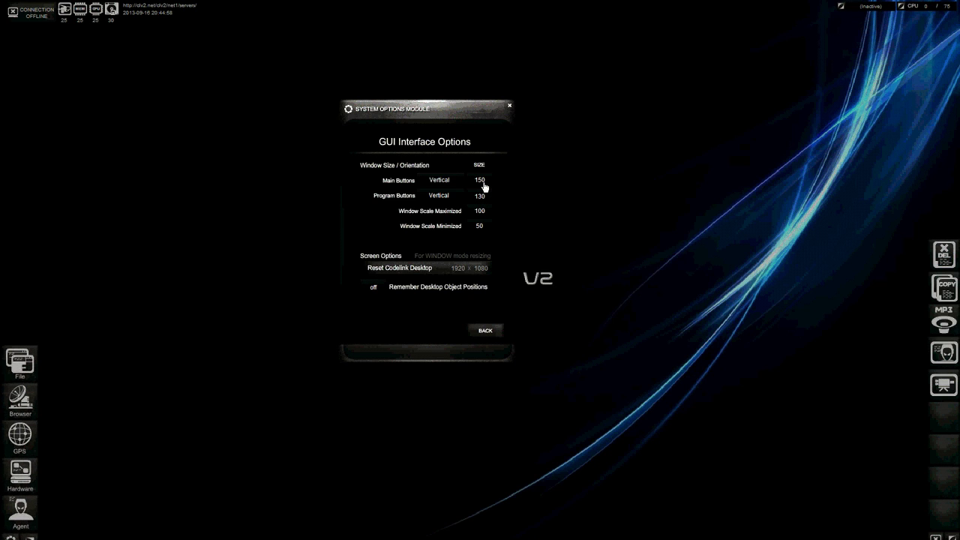
scroll(484, 186, "down", 8)
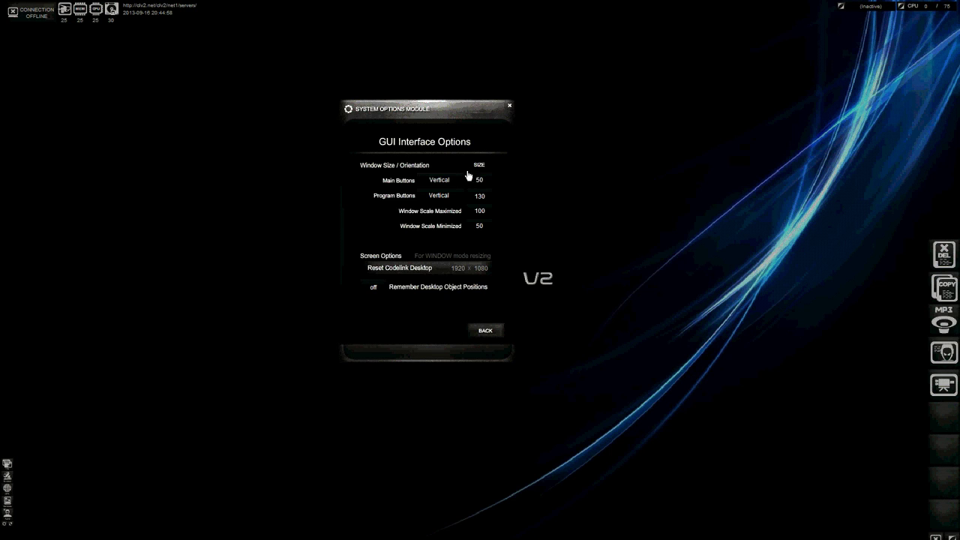
scroll(480, 182, "up", 3)
scroll(488, 184, "up", 2)
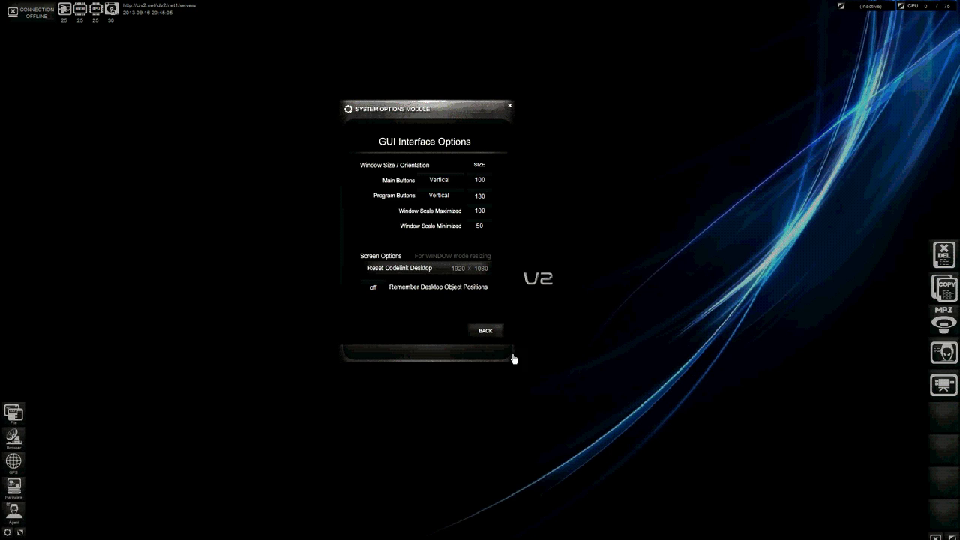
scroll(487, 199, "down", 6)
scroll(487, 199, "up", 3)
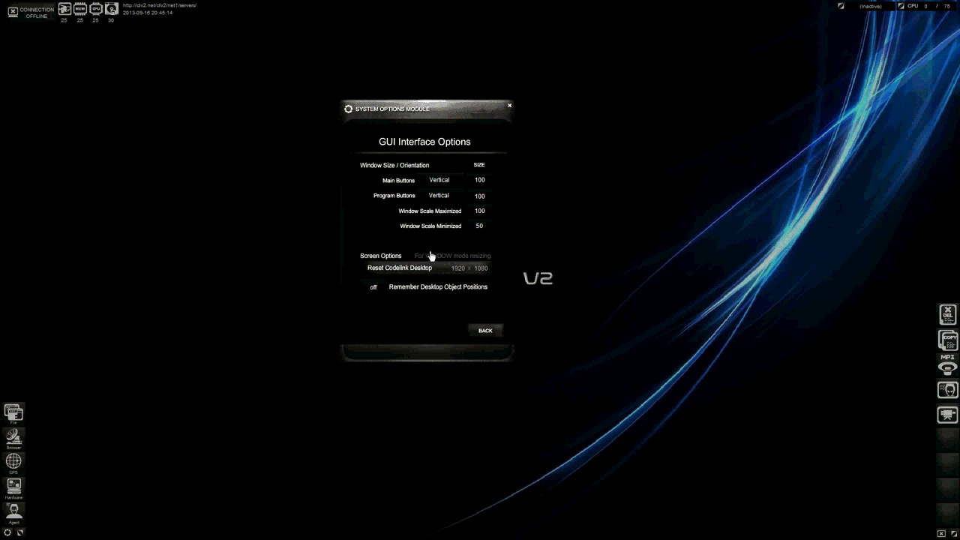
Try Window Scale Maximized values of 110, 130 and 50, and restore it to 100
left_click_drag(405, 118, 582, 119)
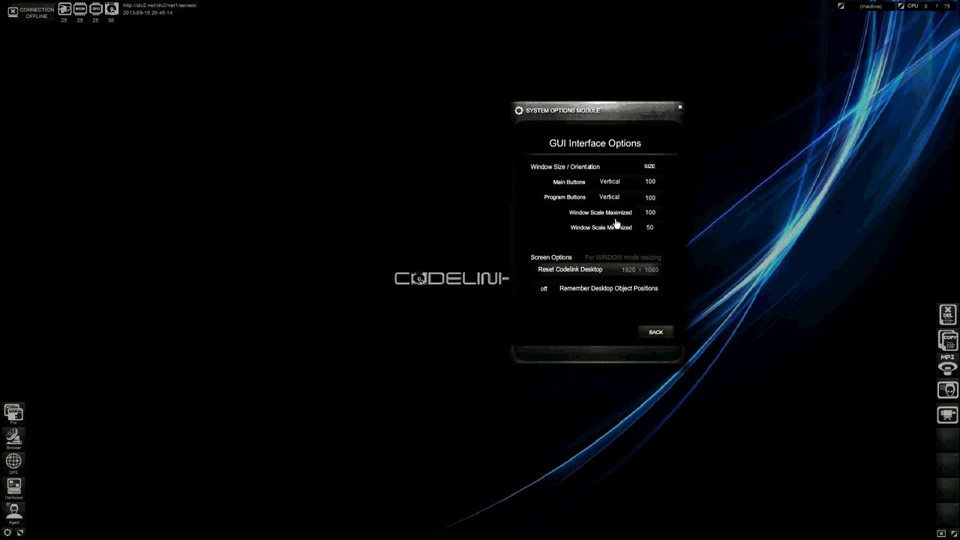
scroll(656, 217, "up", 1)
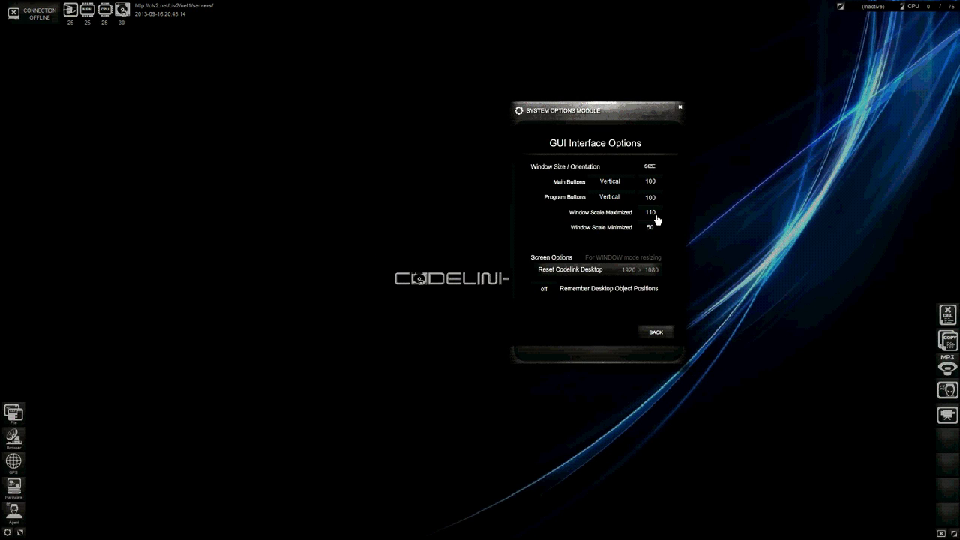
scroll(656, 217, "up", 2)
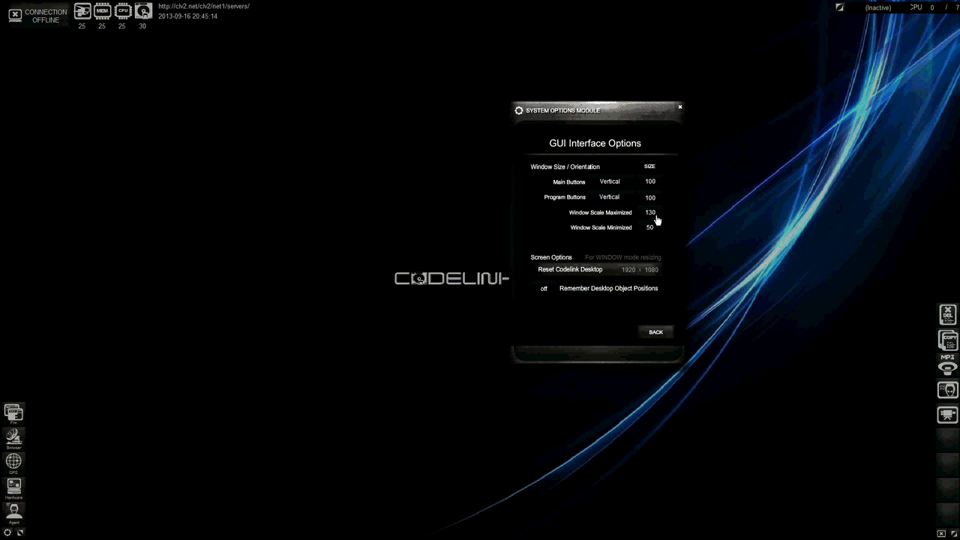
scroll(656, 217, "down", 8)
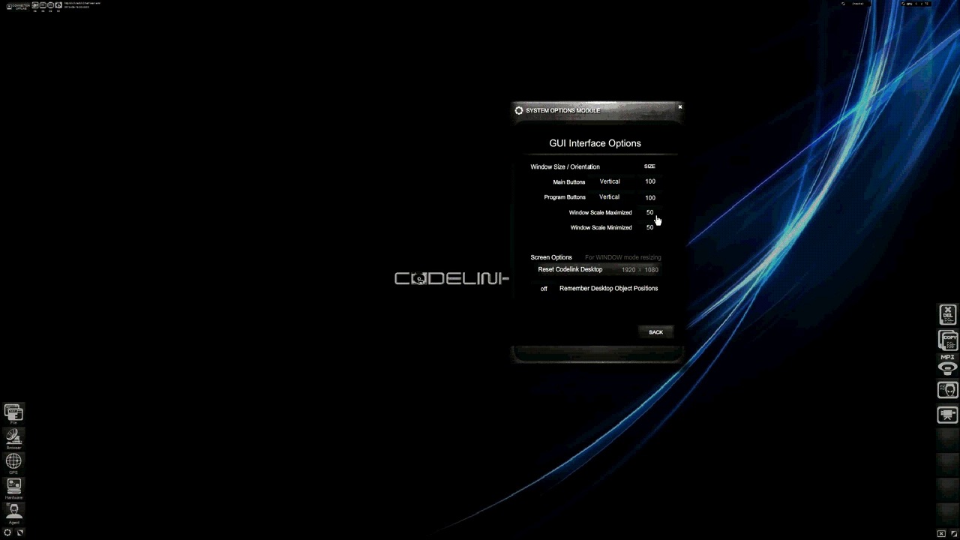
scroll(656, 217, "up", 4)
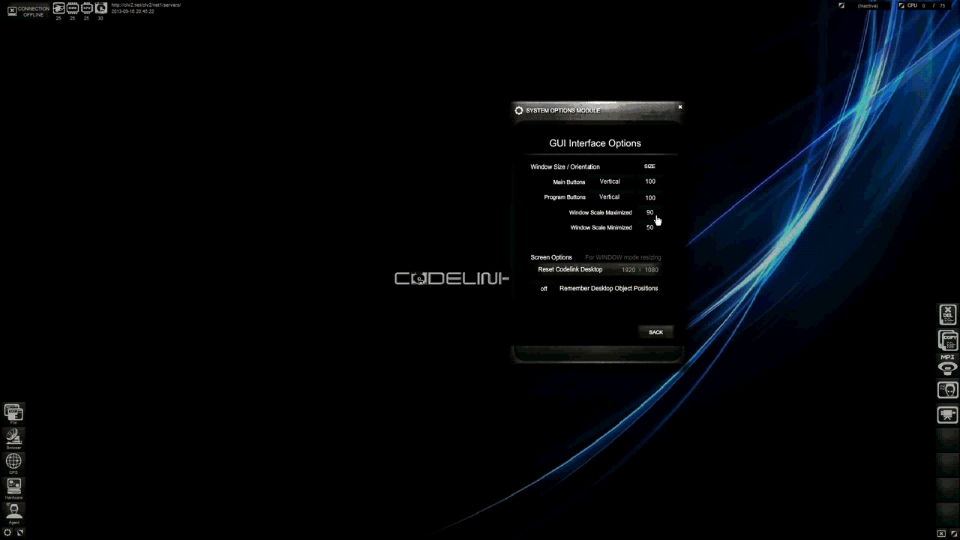
scroll(656, 217, "up", 1)
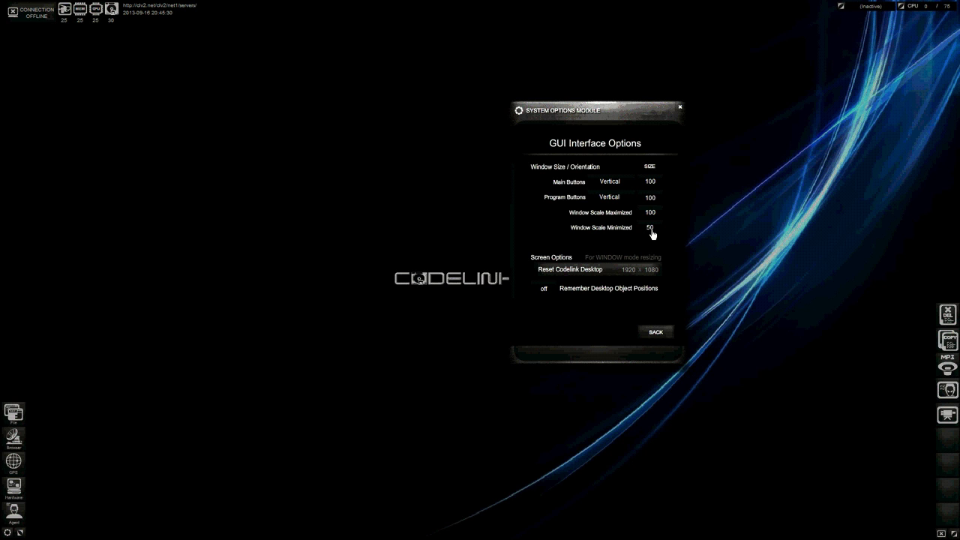
Close the system options and open the GPS Connection Module
left_click(679, 108)
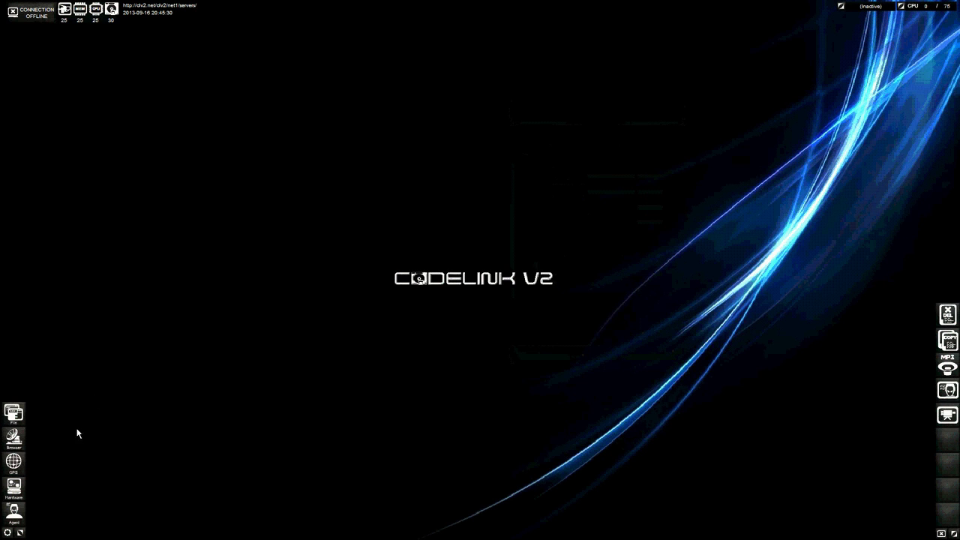
left_click(22, 476)
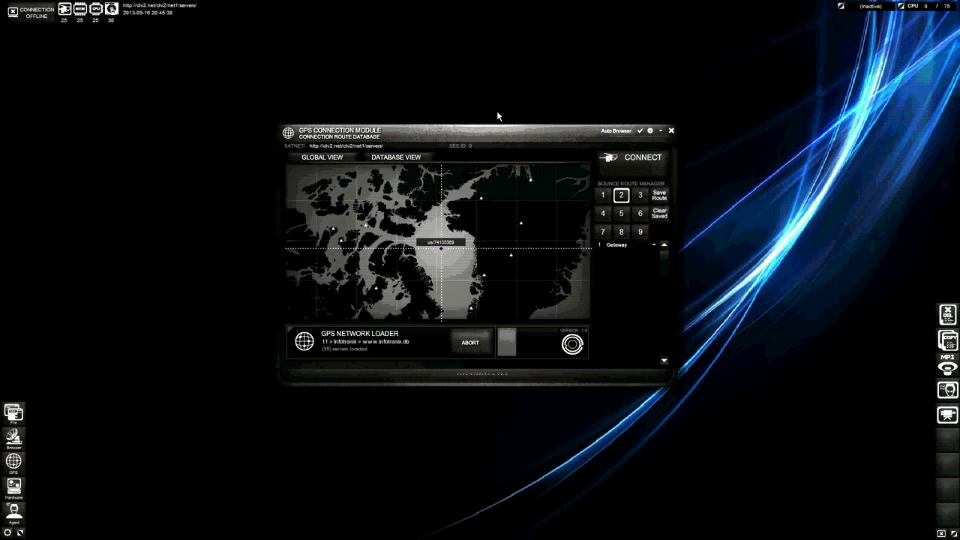
Minimise the GPS Connection Module window and close it
left_click(660, 131)
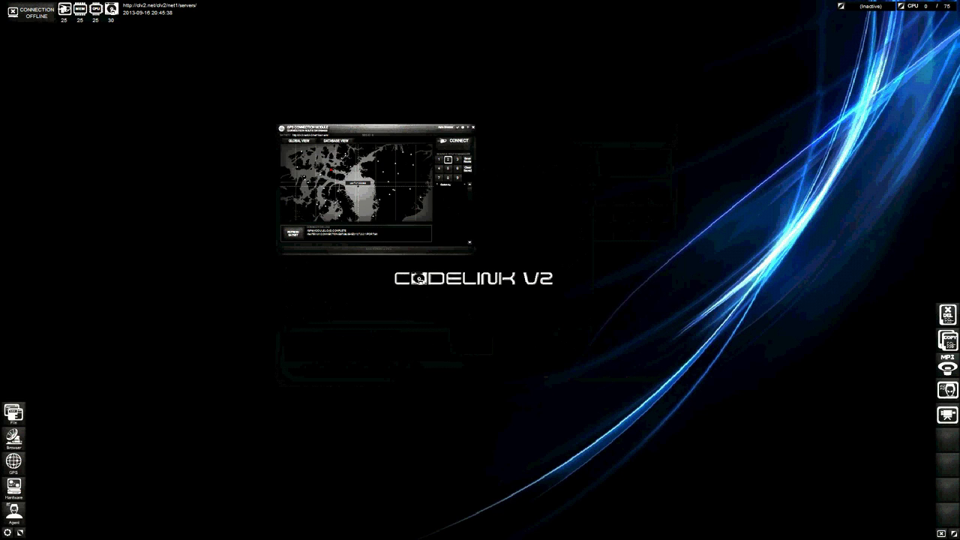
left_click(472, 128)
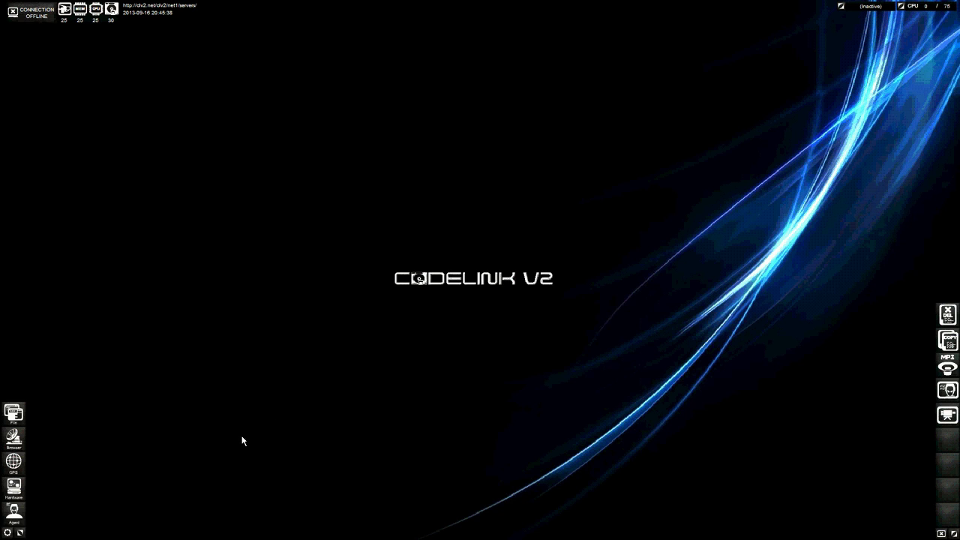
Set a negative Window Launch X position in the Dual Monitor options and close the system options
key("Escape")
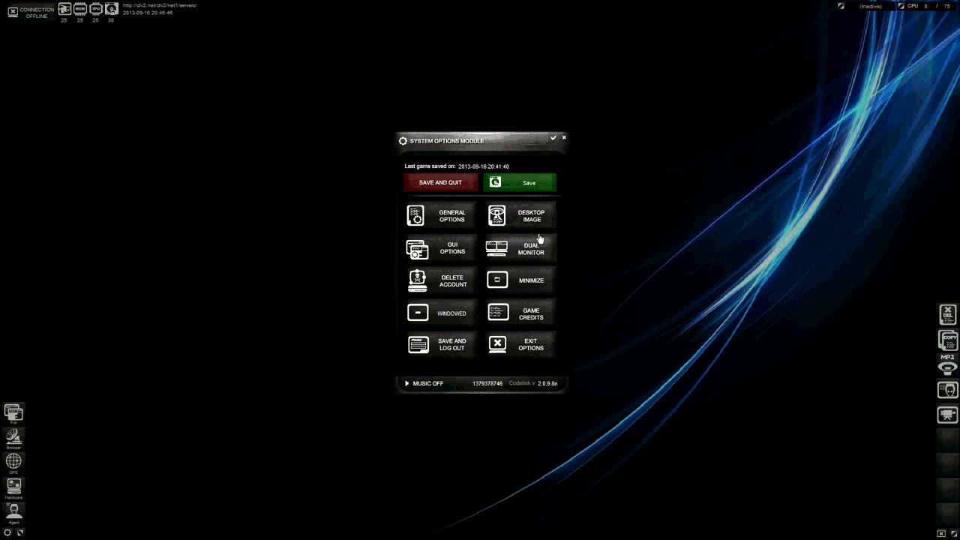
left_click(531, 248)
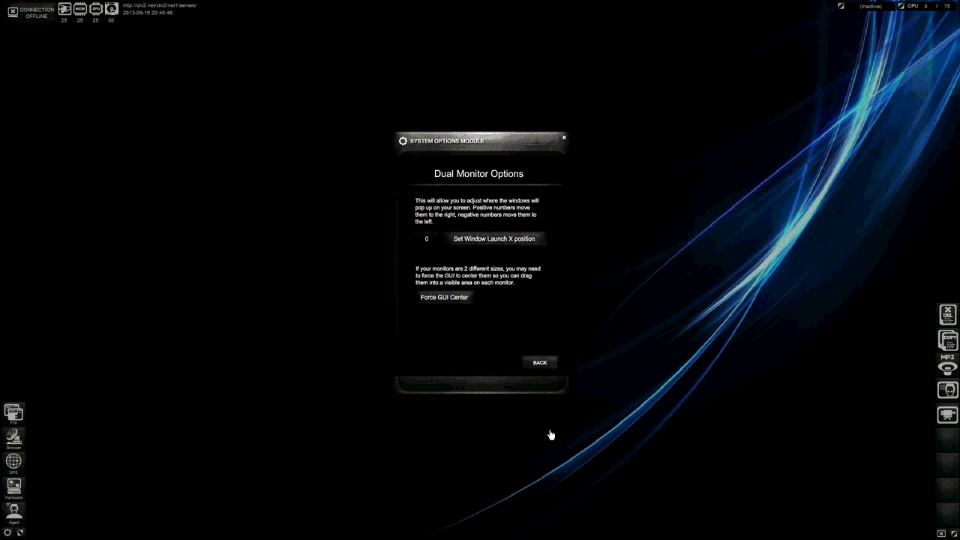
left_click_drag(470, 146, 721, 150)
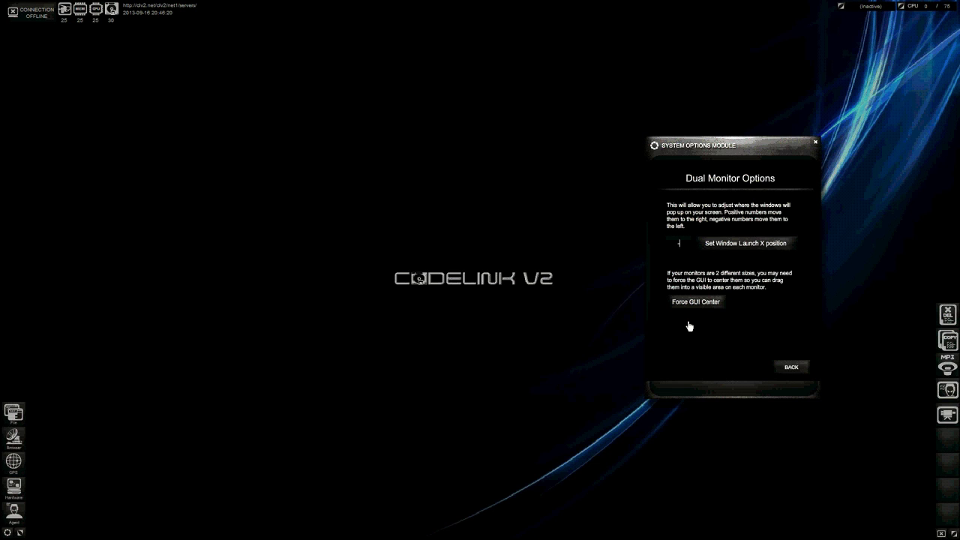
type("00")
left_click(815, 141)
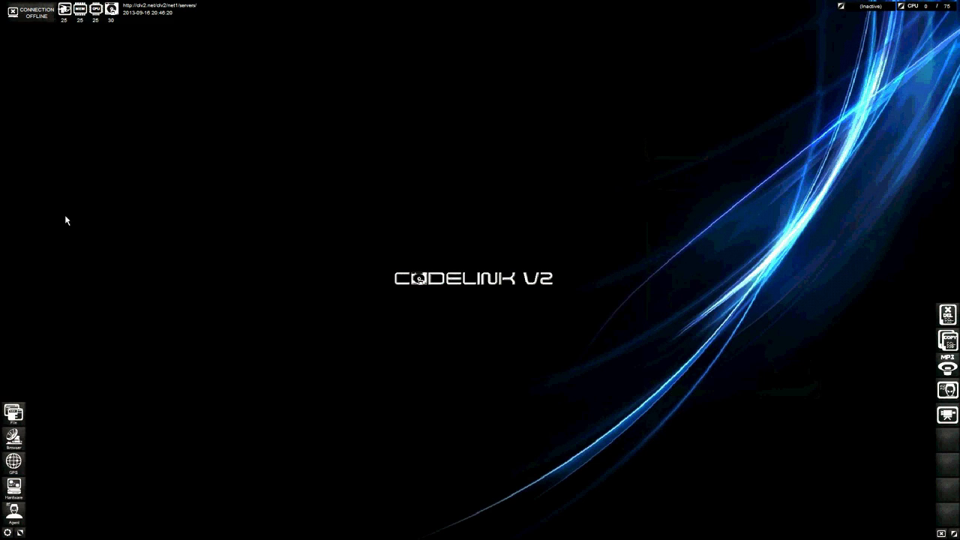
Check where the Browser, File Management System and Agent Profile windows launch, closing each one and dismissing the mission notice
left_click(14, 437)
left_click(215, 294)
left_click(14, 412)
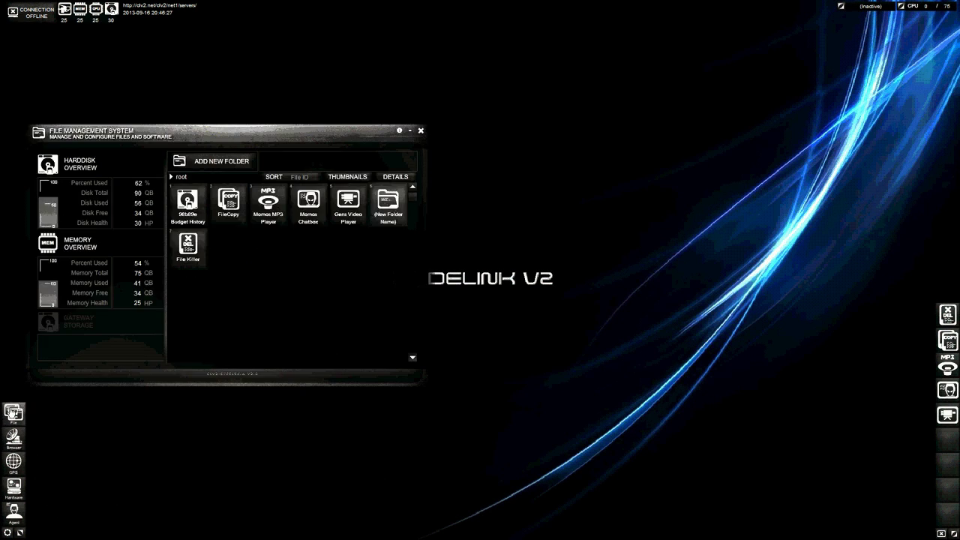
left_click(421, 131)
left_click(13, 512)
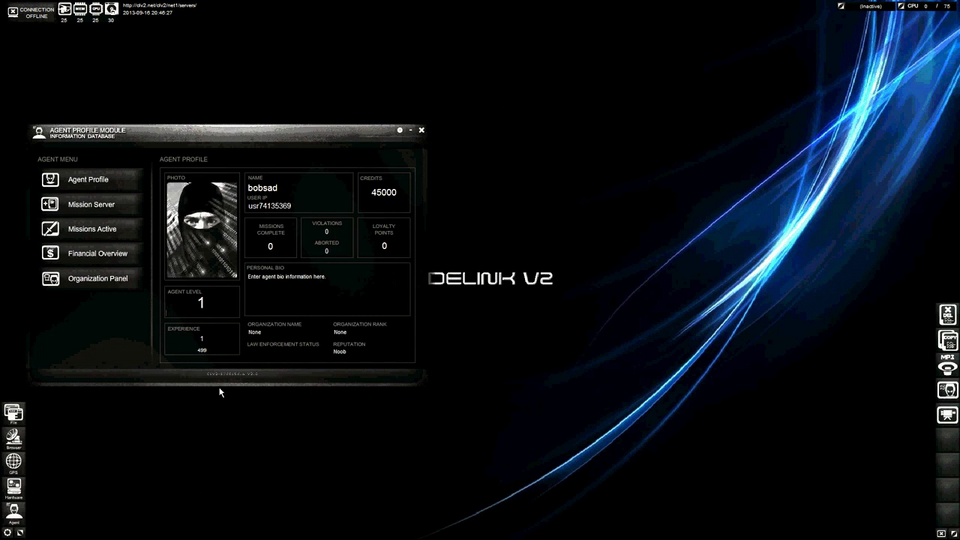
left_click(421, 131)
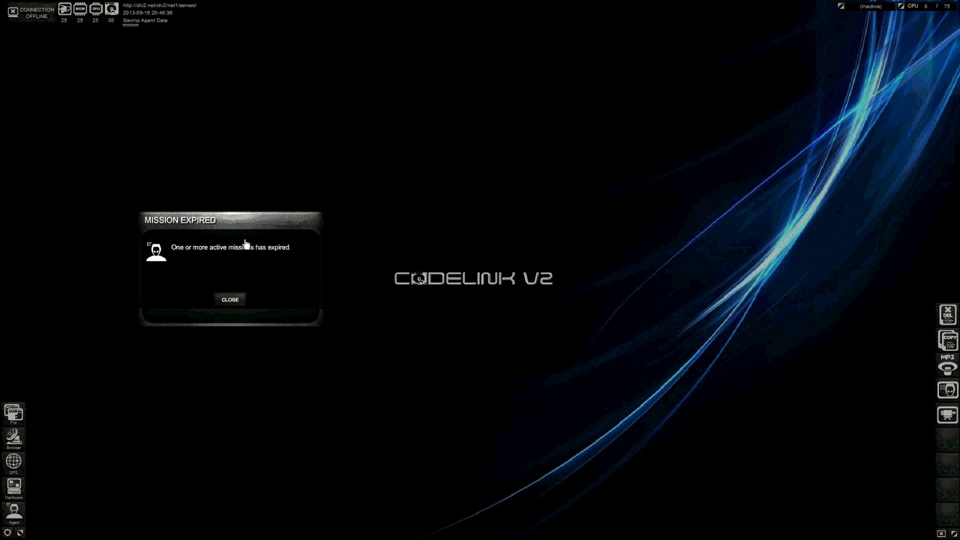
left_click(229, 300)
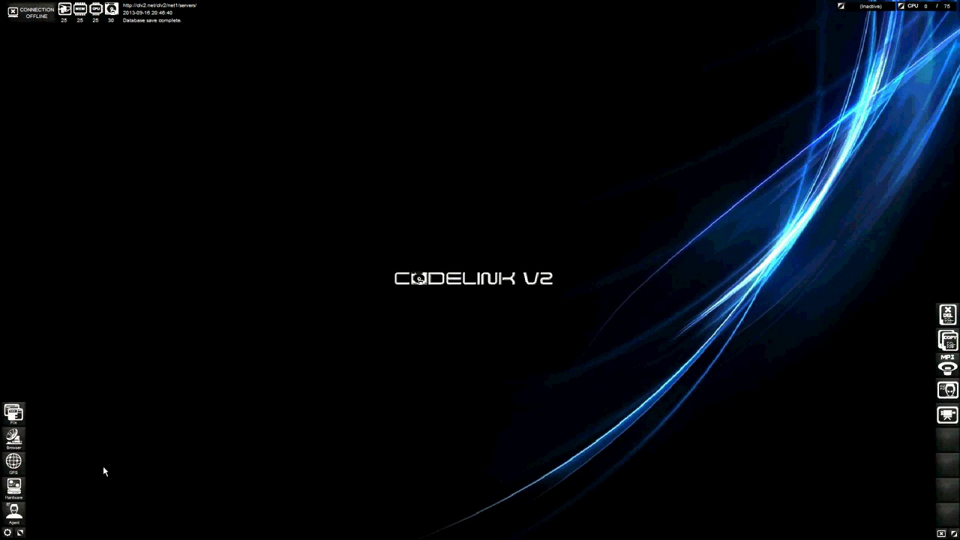
Restore the Window Launch X position to 0 in the Dual Monitor options and force the GUI elements to the centre
left_click(8, 533)
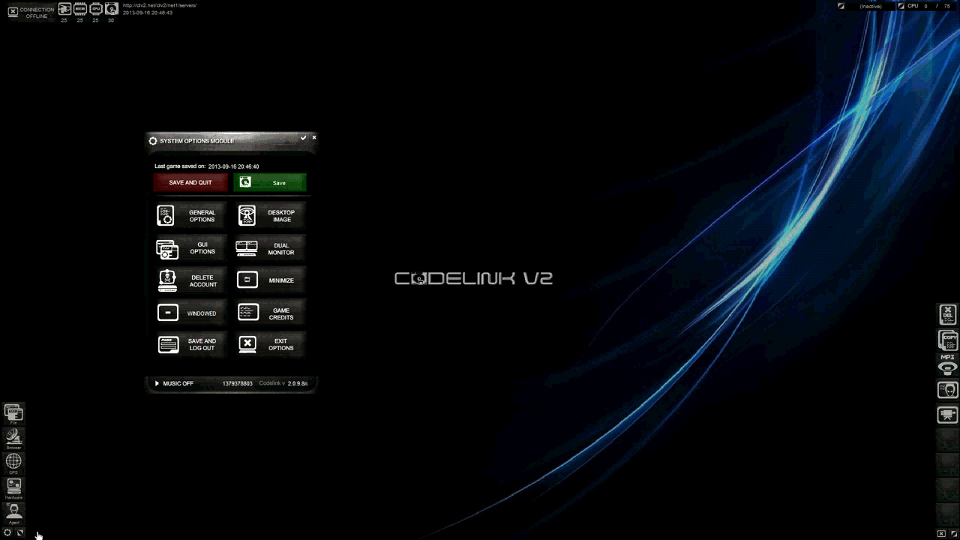
left_click(292, 253)
left_click_drag(216, 148, 496, 149)
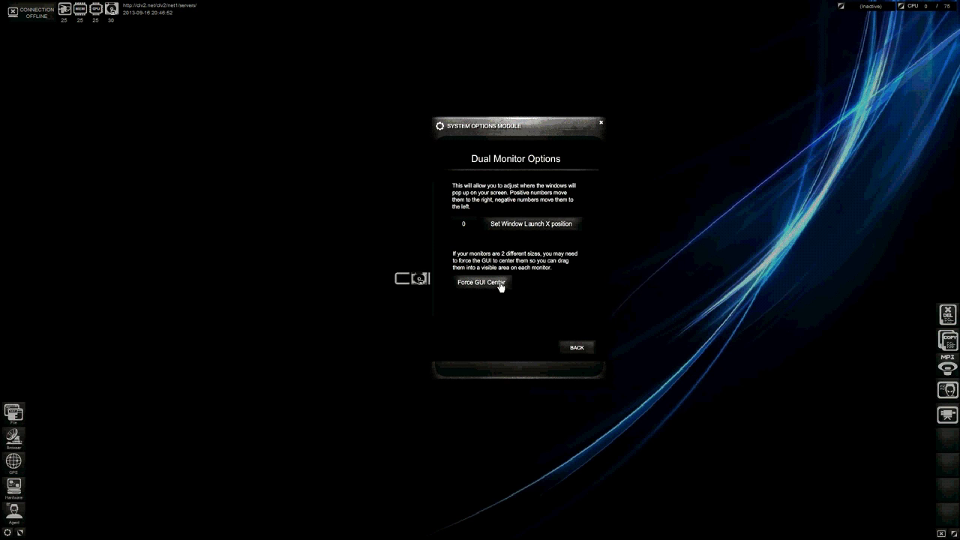
left_click(481, 283)
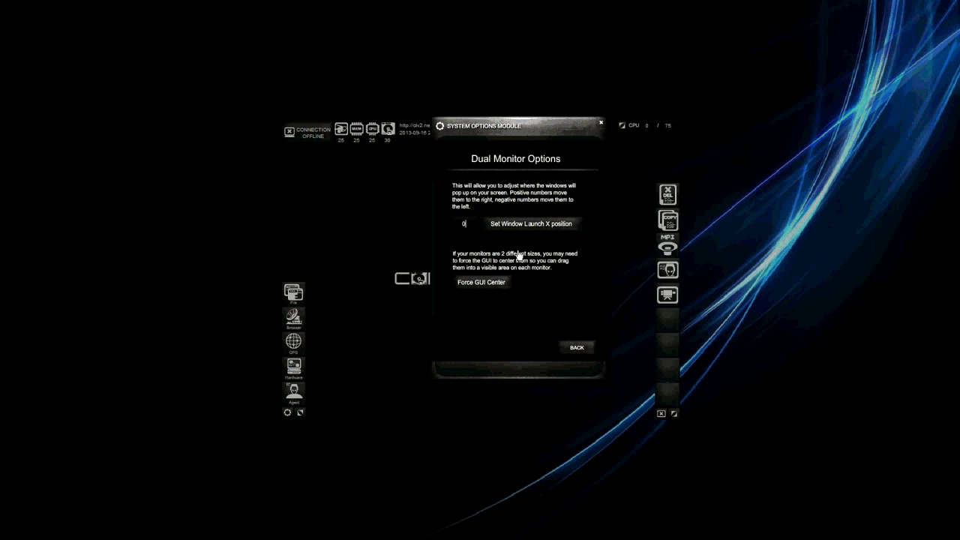
left_click_drag(500, 132, 817, 225)
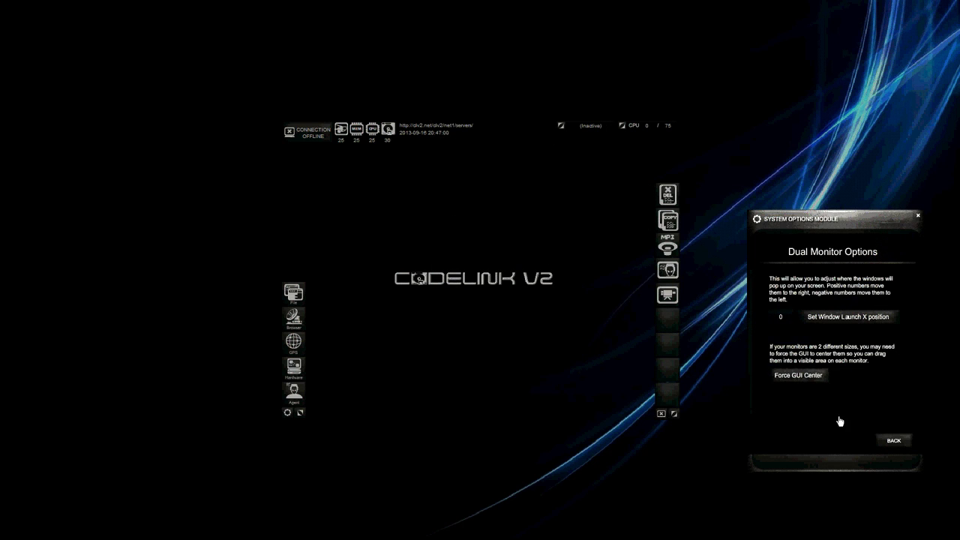
Reset the Codelink desktop to 1920 x 1080 in the GUI options and move the options window back towards the centre
left_click(893, 440)
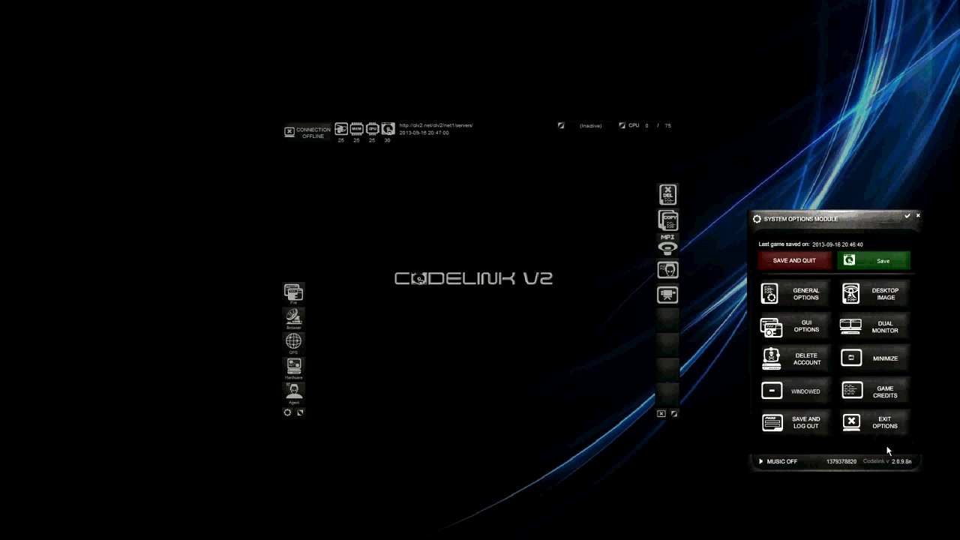
left_click(795, 324)
left_click(825, 380)
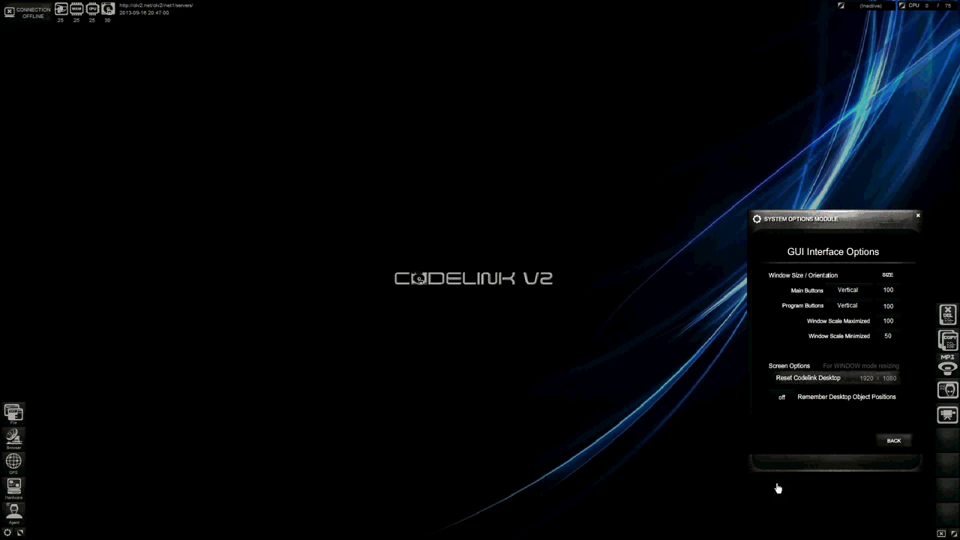
left_click_drag(780, 221, 567, 157)
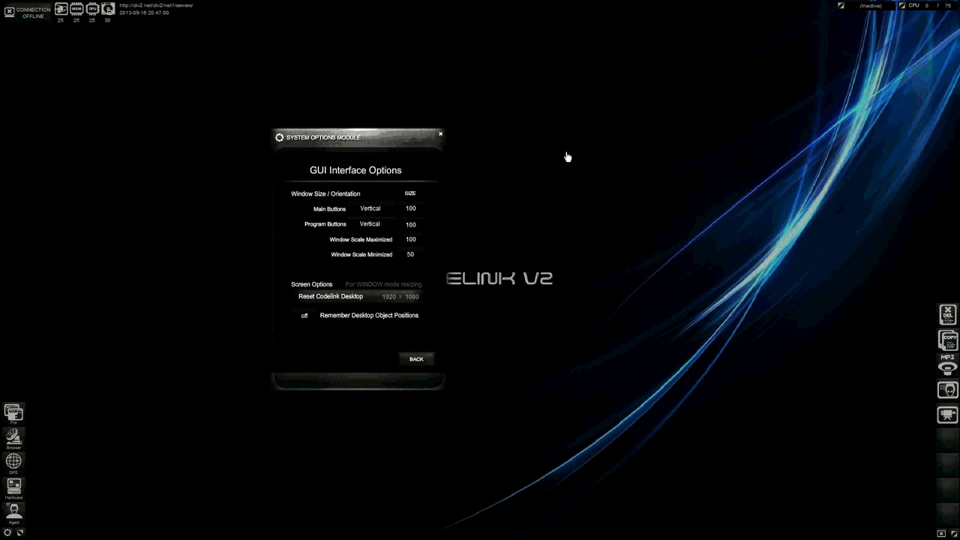
left_click_drag(368, 144, 579, 102)
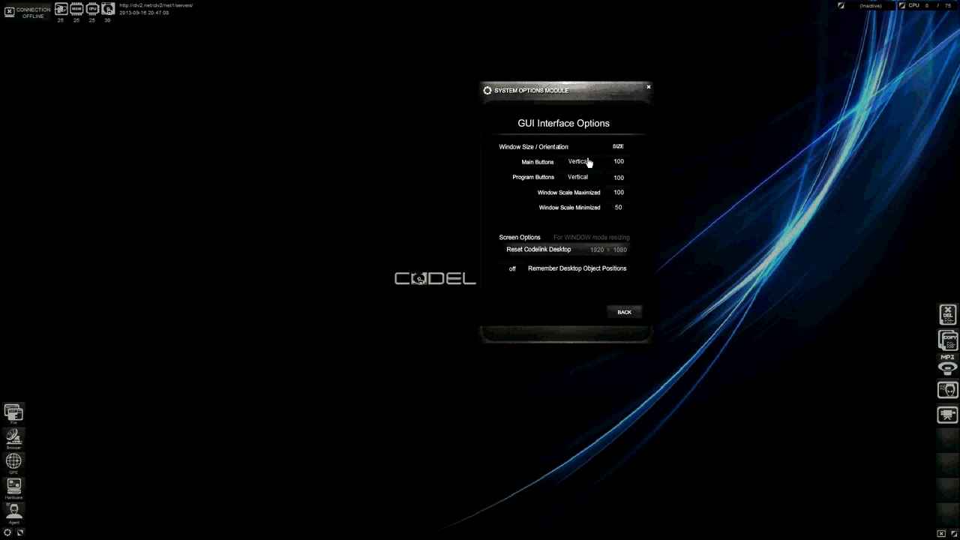
Try the Menu style for the Main Buttons, close the options, and open and close the resulting module menu
left_click(589, 163)
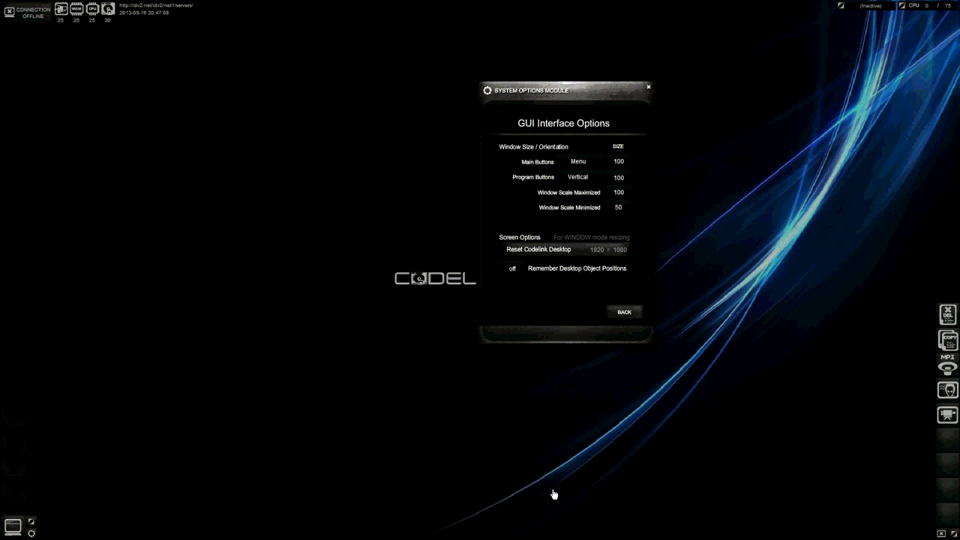
left_click(648, 89)
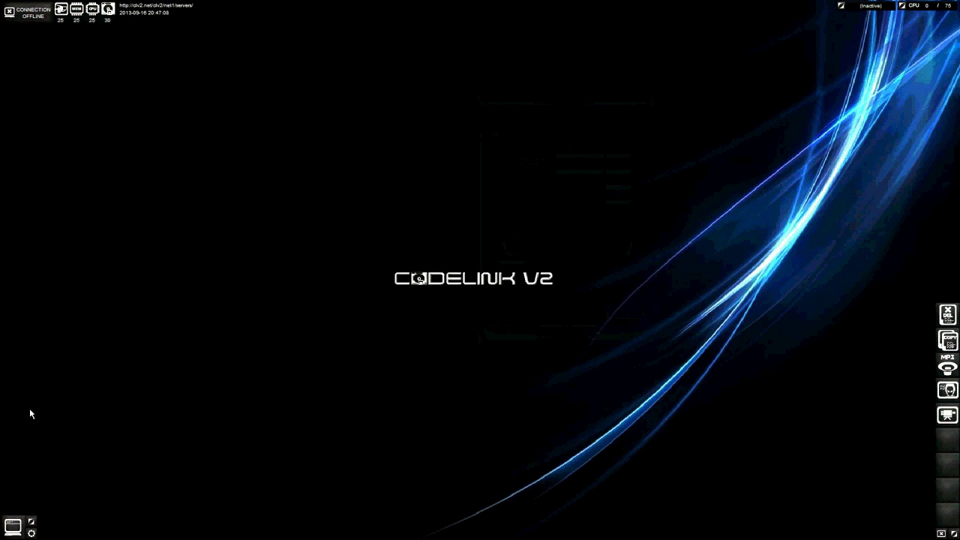
left_click(12, 525)
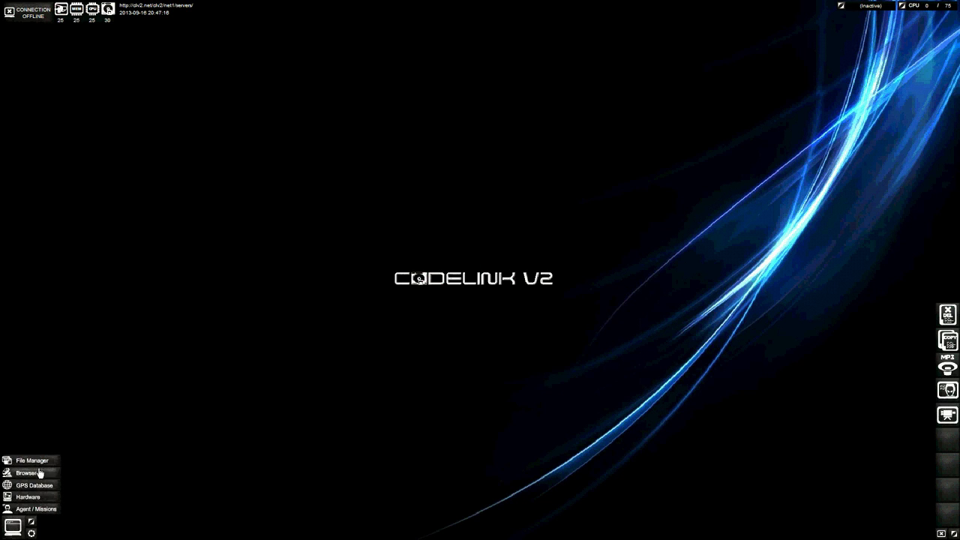
left_click(24, 527)
left_click(24, 527)
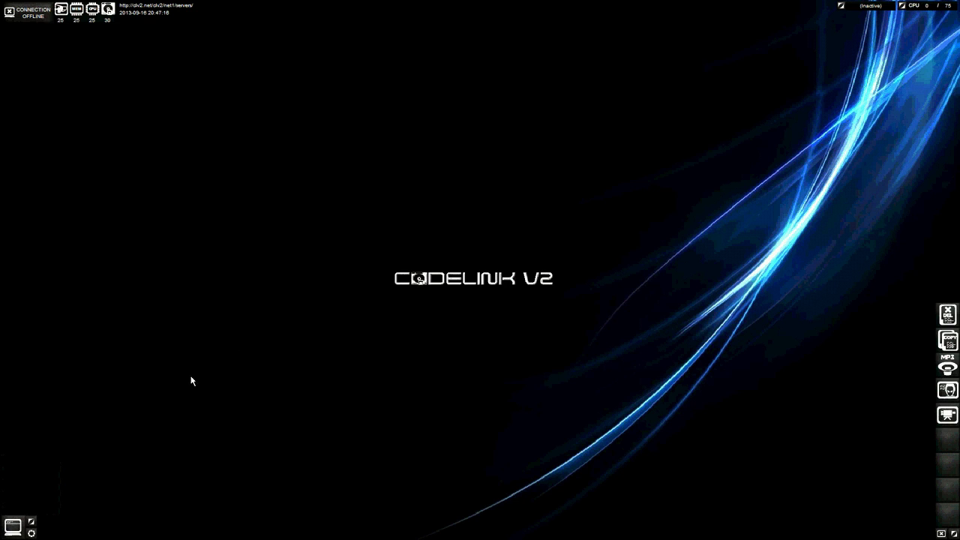
mouse_move(13, 525)
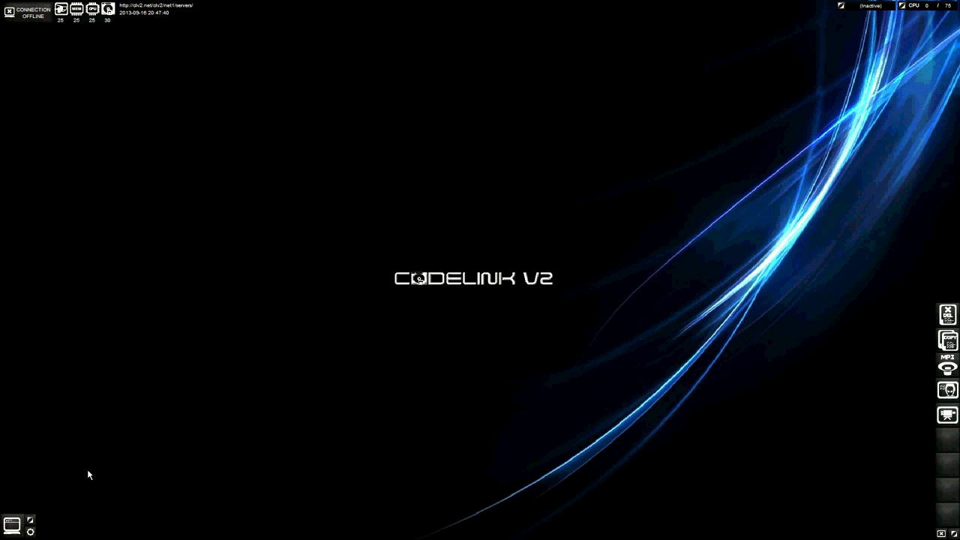
Try Horizontal for the Program Buttons in the GUI options, restore Main and Program Buttons to Vertical, and close the options
left_click(30, 531)
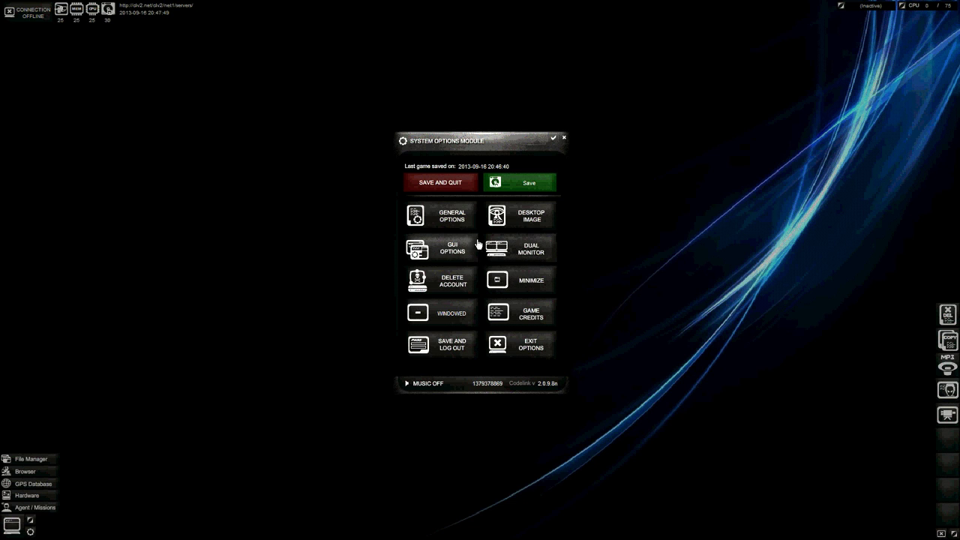
left_click(433, 252)
left_click(502, 231)
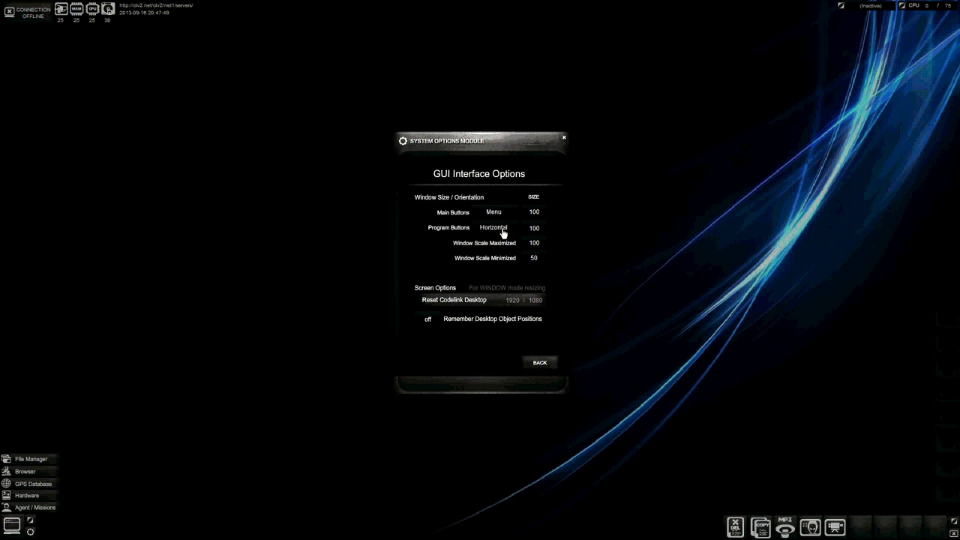
left_click(502, 230)
left_click(495, 213)
left_click(494, 213)
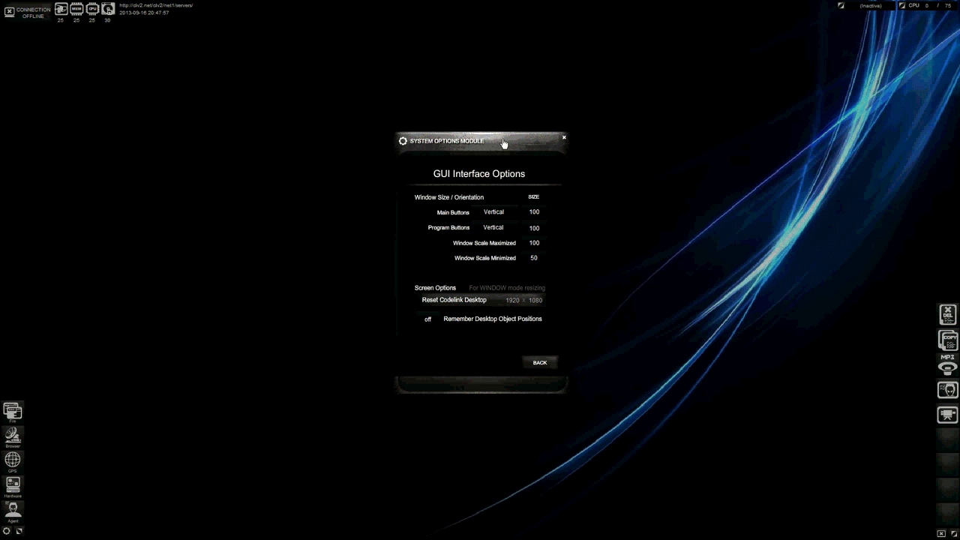
left_click_drag(501, 143, 475, 182)
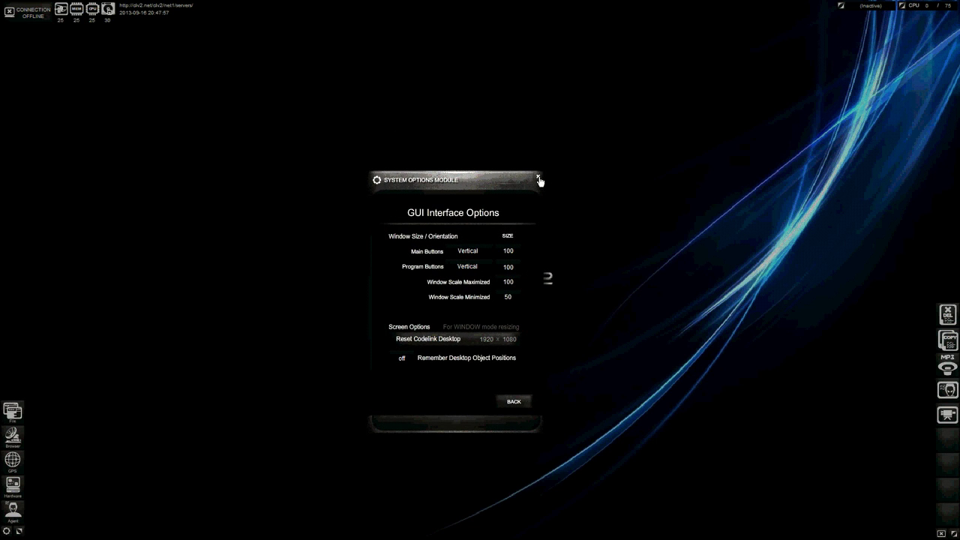
left_click(538, 178)
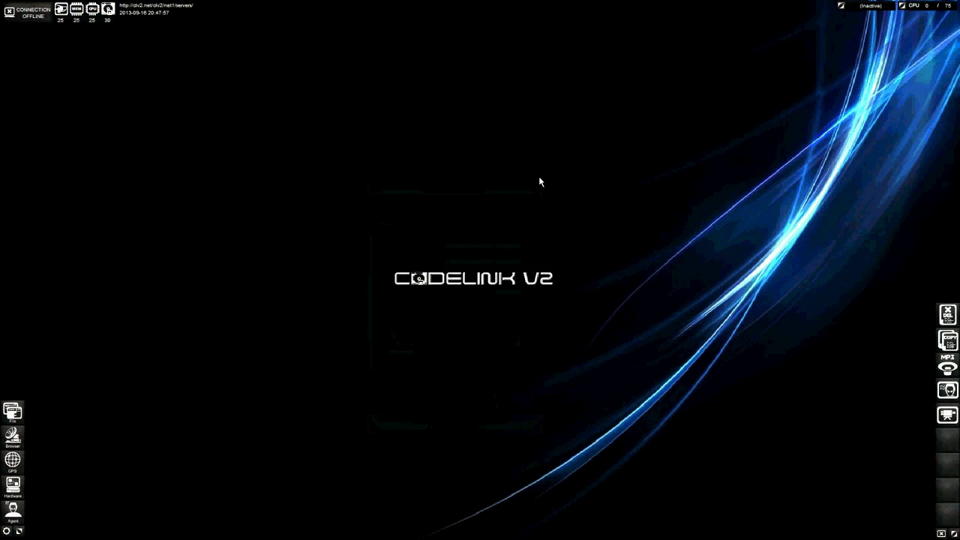
Open the Agent Profile Module, review the image URL in the profile photo settings, and dismiss them without updating
left_click(13, 510)
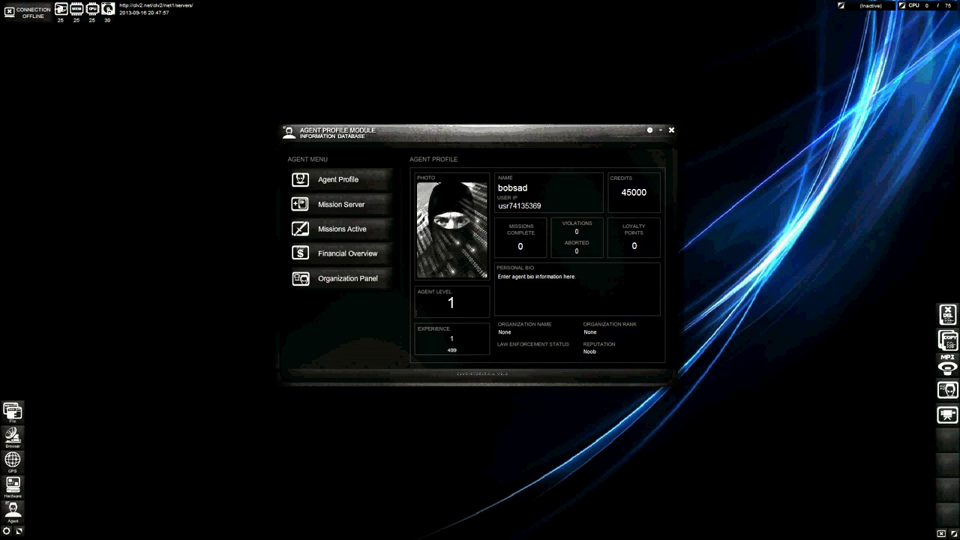
left_click(456, 247)
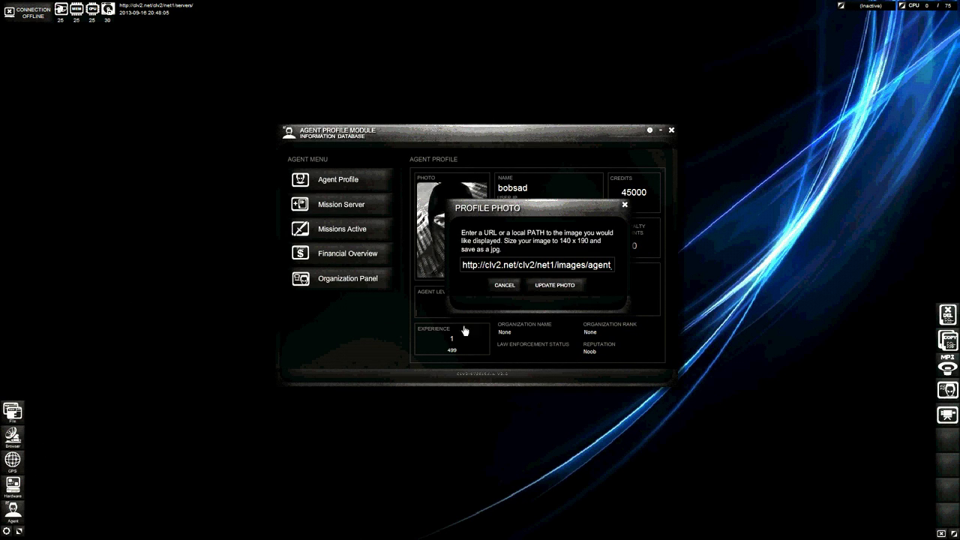
left_click(588, 267)
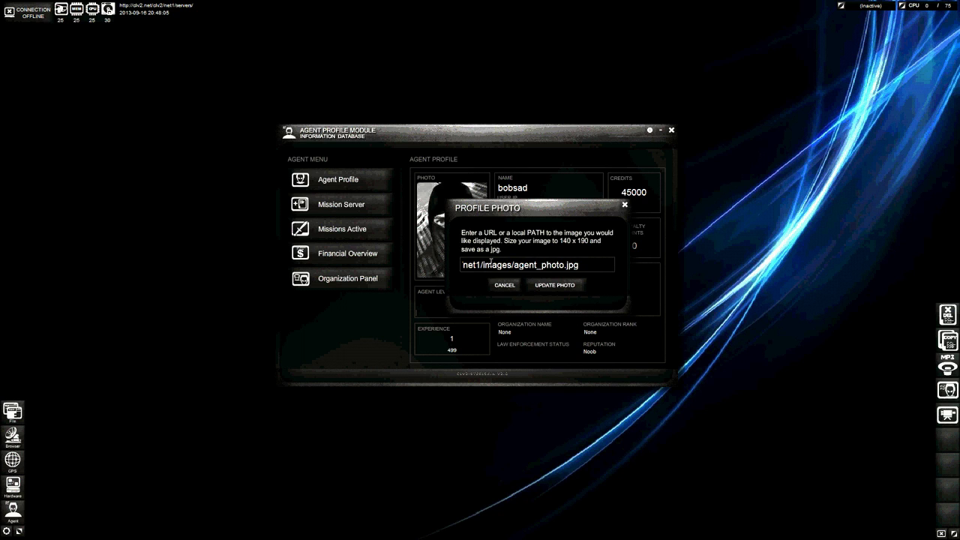
key("Home")
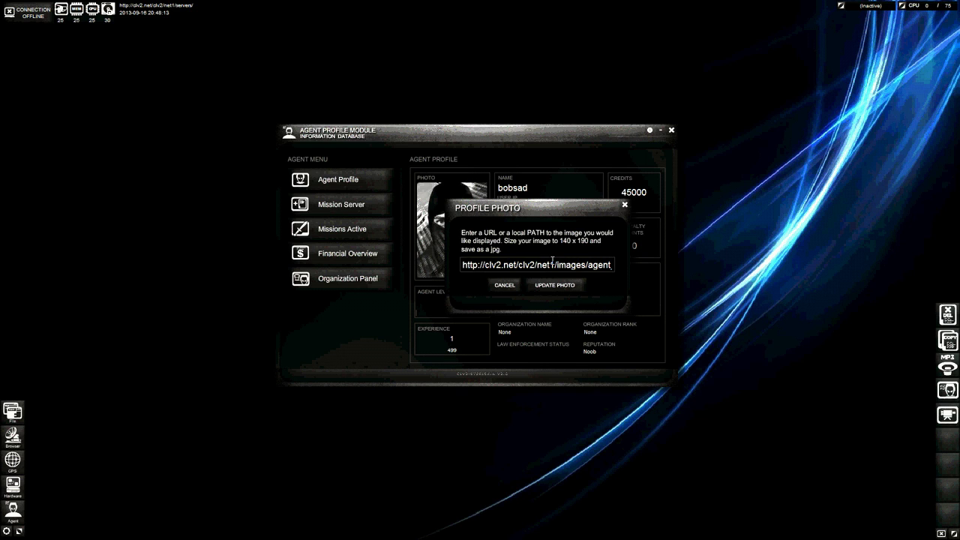
left_click(626, 204)
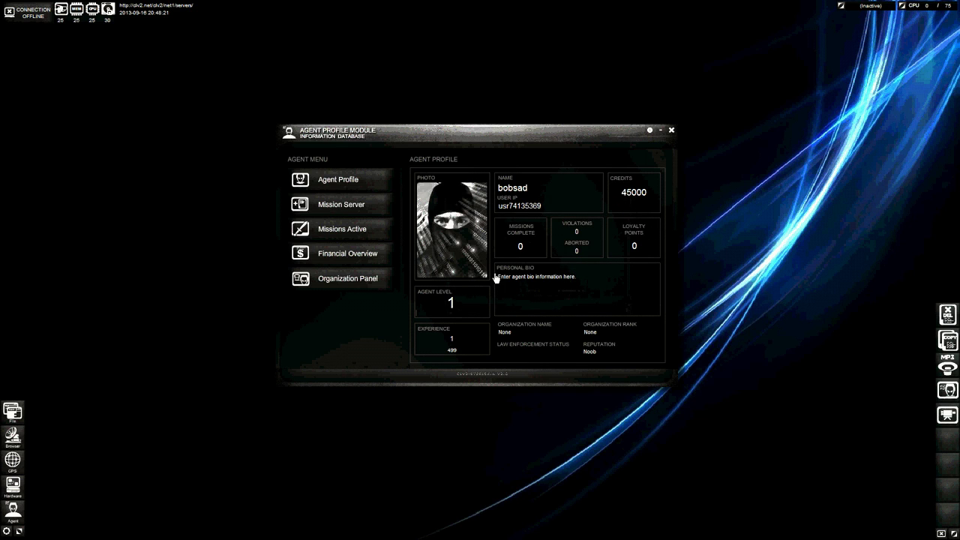
Replace the agent's personal bio with "sfdfgdfgdfg" and close the Agent Profile Module
left_click(578, 294)
type("sfdfgdfgdfg")
left_click_drag(415, 134, 380, 152)
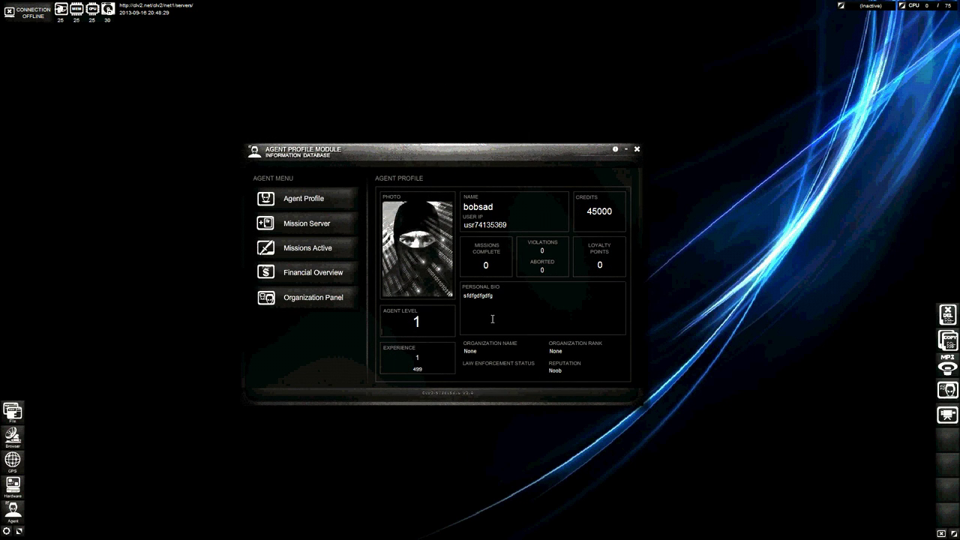
mouse_move(420, 240)
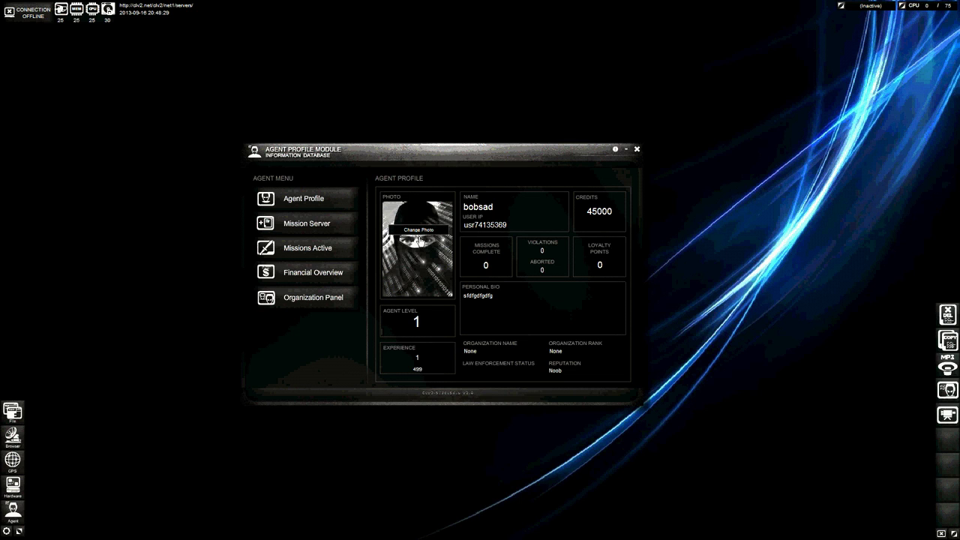
left_click(513, 310)
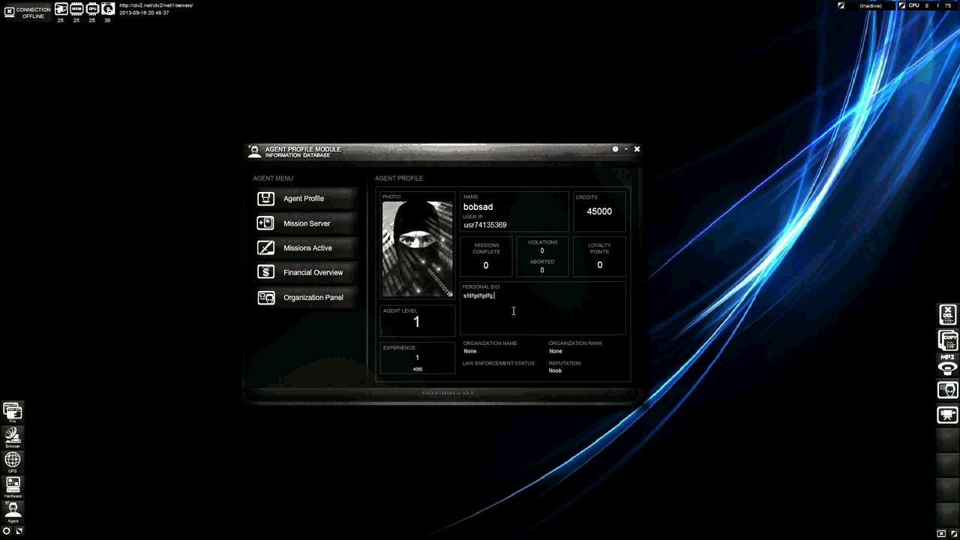
mouse_move(432, 258)
left_click_drag(445, 150, 505, 85)
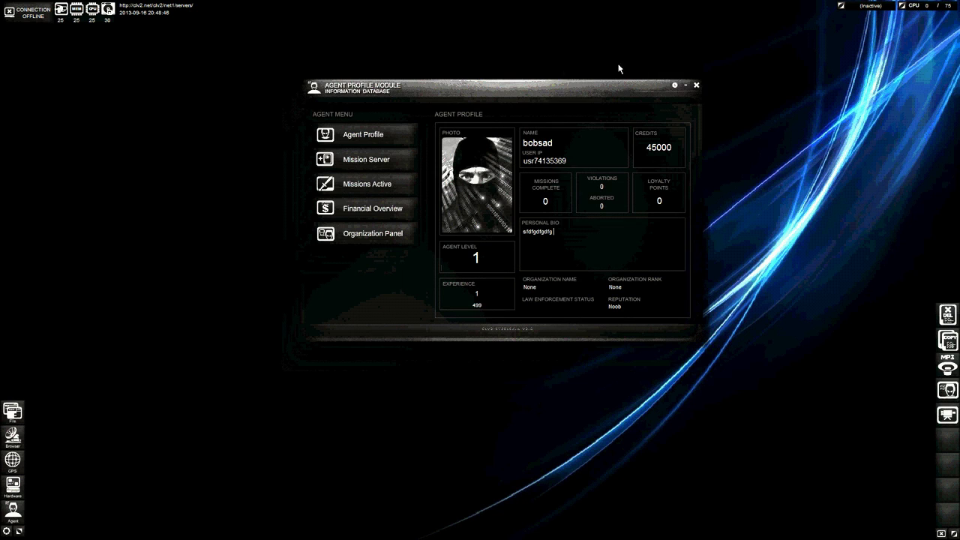
left_click(696, 85)
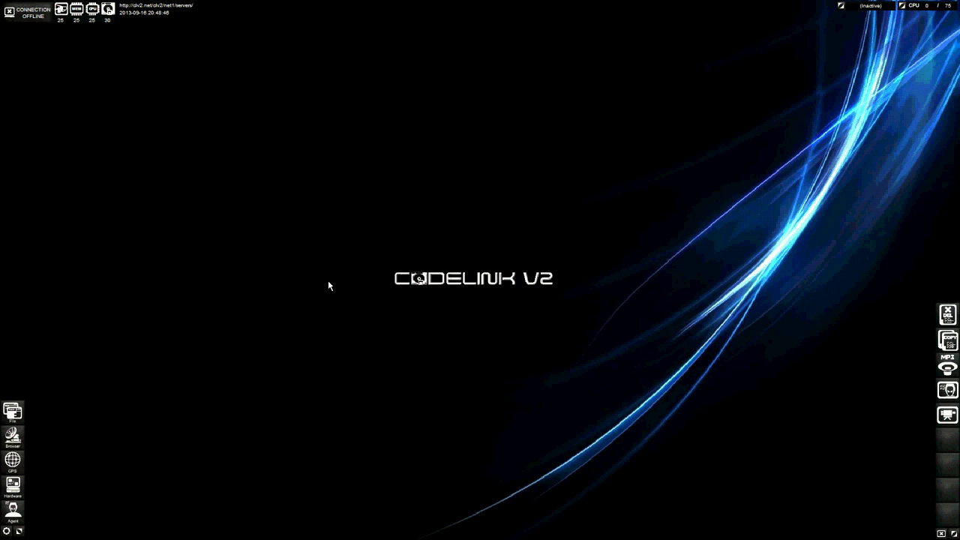